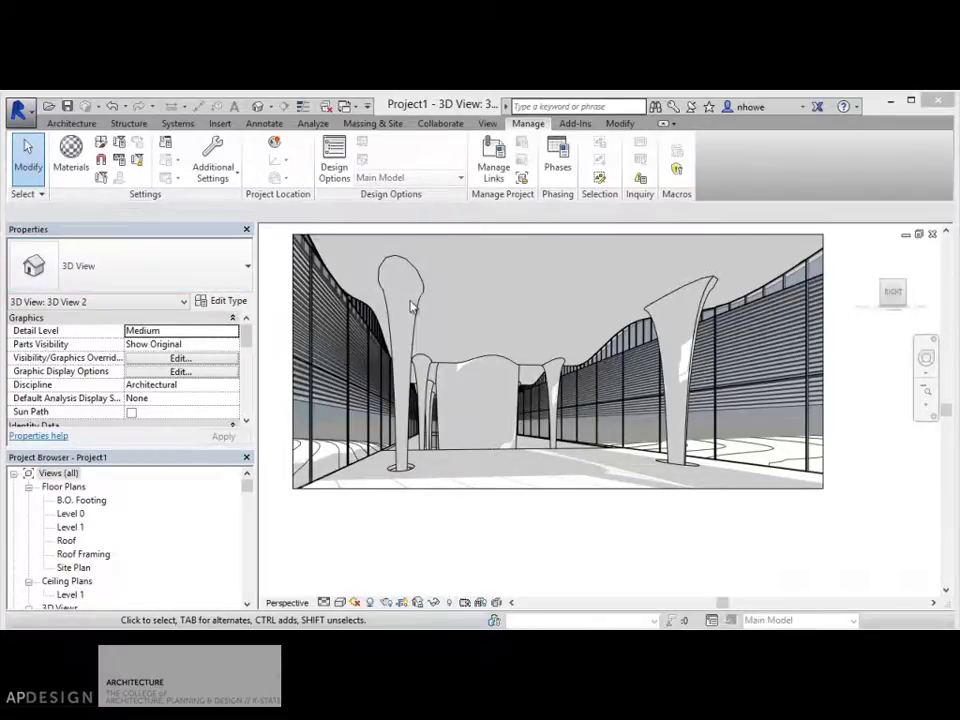
# Find the Concrete, Precast material by searching the project materials for "PRE" and select it for editing.
pyautogui.click(84, 166)
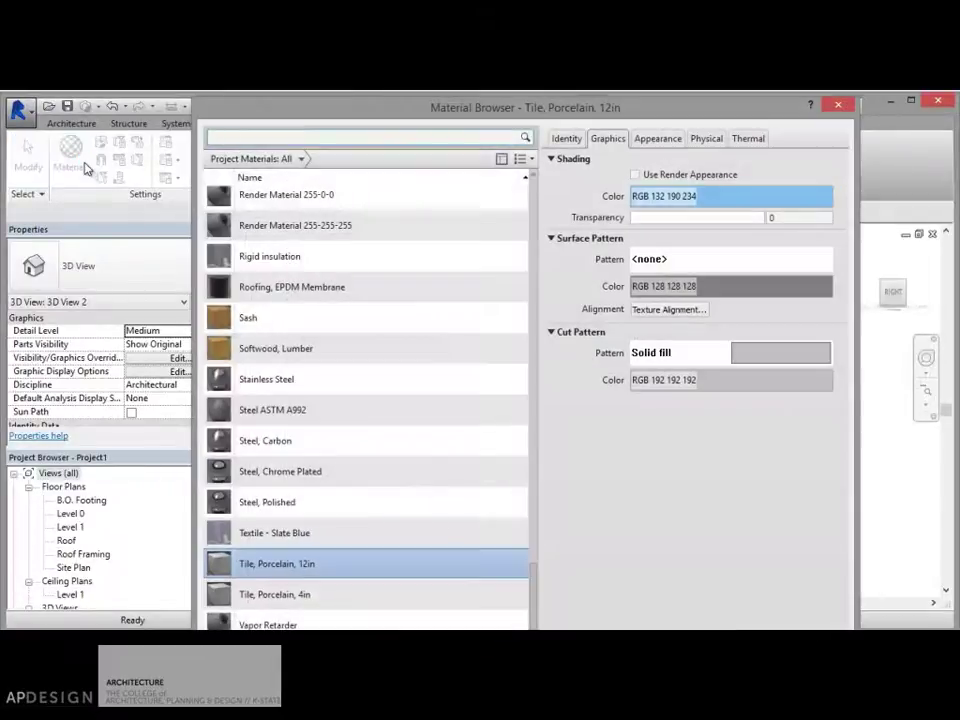
pyautogui.write('PR')
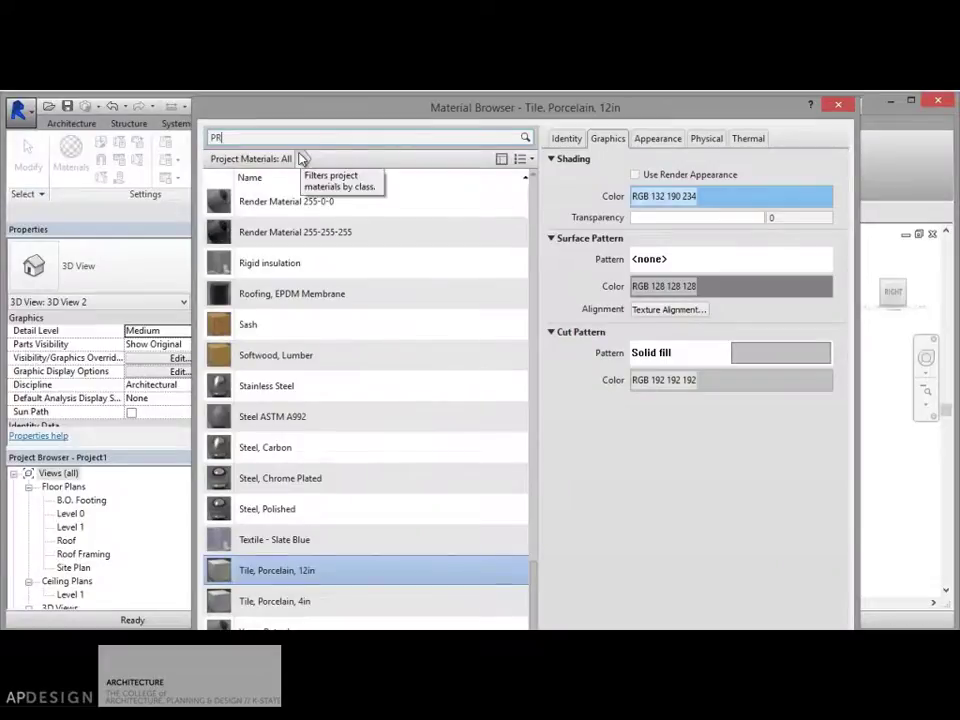
pyautogui.write('E')
pyautogui.click(290, 280)
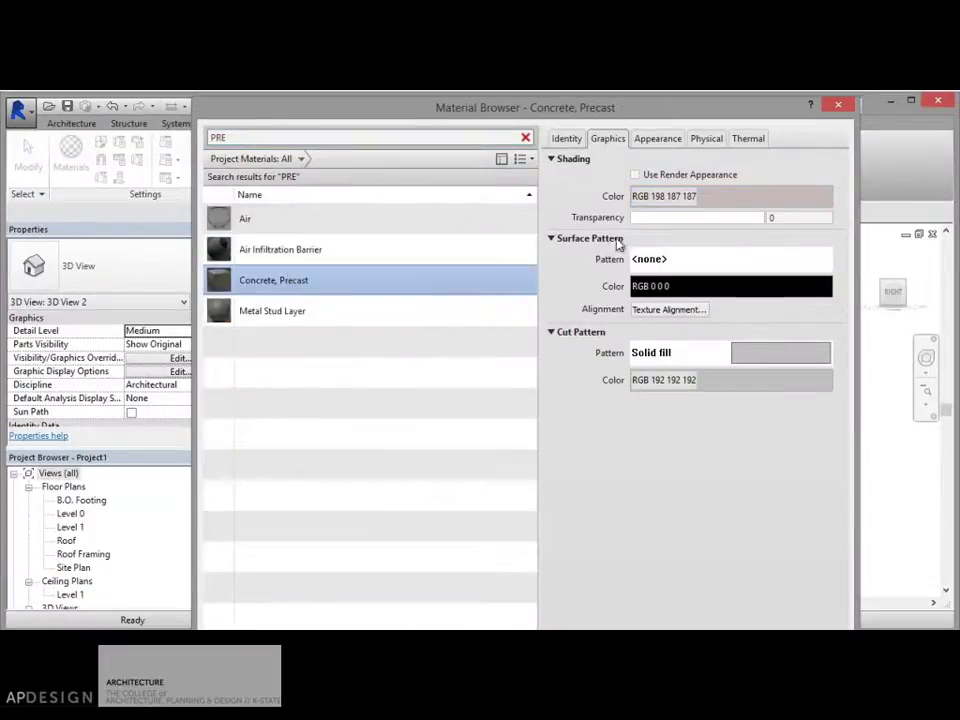
# Assign the Sand - Dense drafting pattern as the surface pattern of Concrete, Precast and close the material settings.
pyautogui.click(658, 261)
pyautogui.scroll(-2, 580, 365)
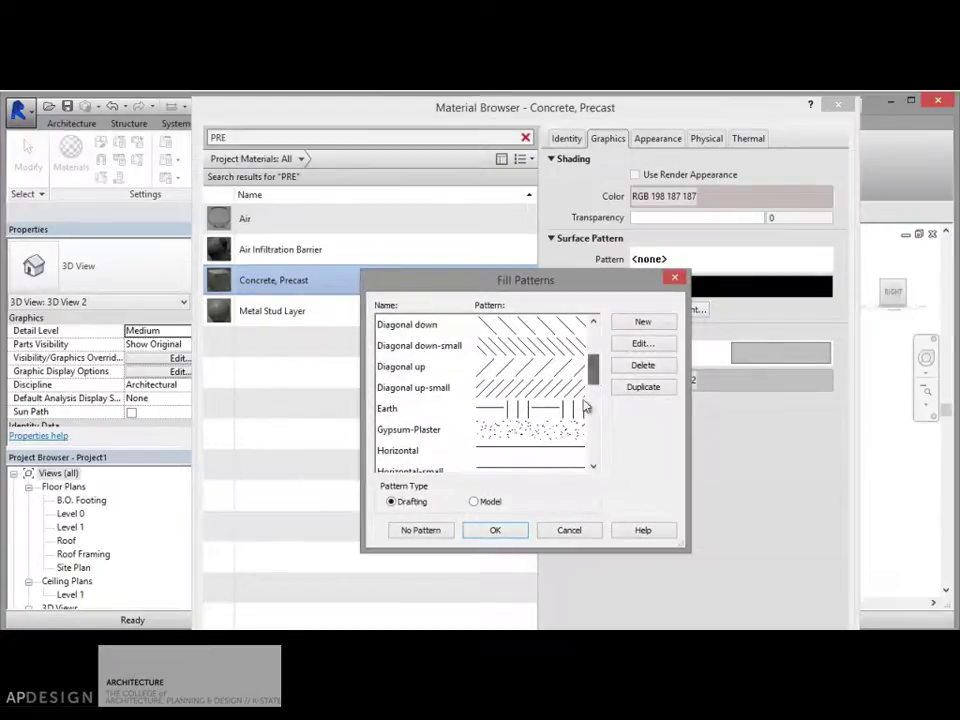
pyautogui.click(557, 432)
pyautogui.scroll(-3, 580, 398)
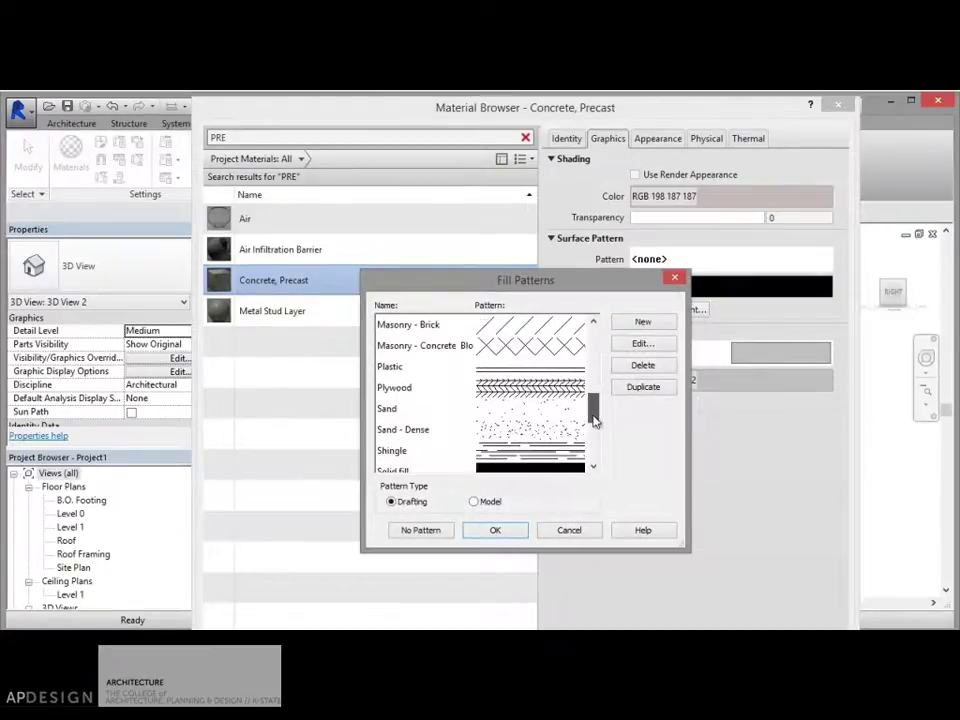
pyautogui.click(577, 432)
pyautogui.click(504, 534)
pyautogui.moveTo(735, 108); pyautogui.dragTo(546, 61)
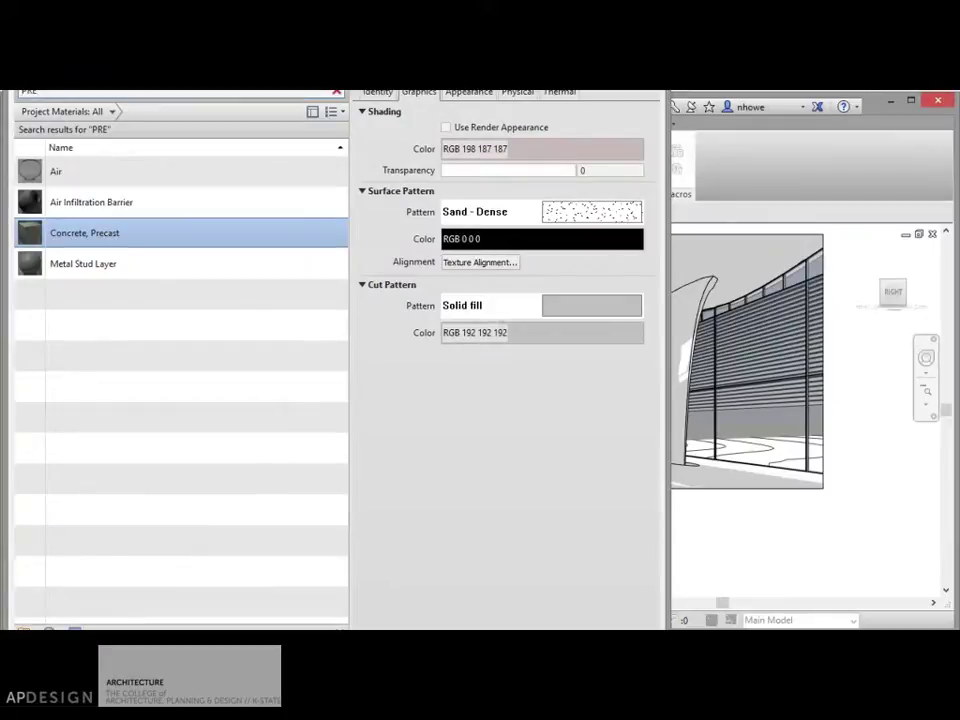
pyautogui.press('Return')
# Open the Level 1 floor plan and examine the surface pattern on the floor around the columns.
pyautogui.click(392, 421)
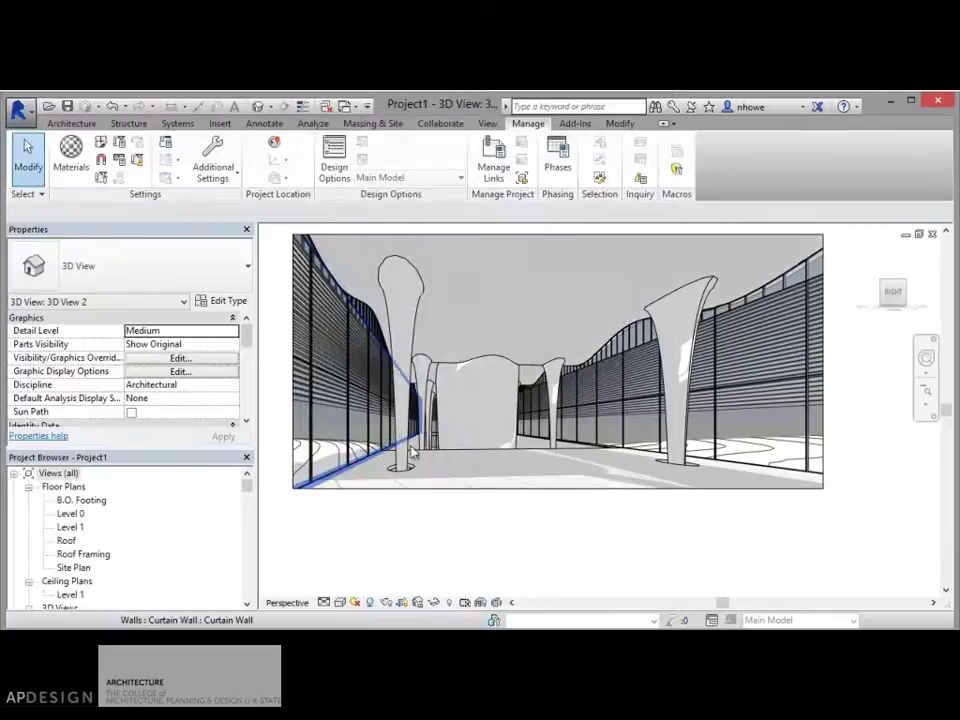
pyautogui.scroll(2, 528, 453)
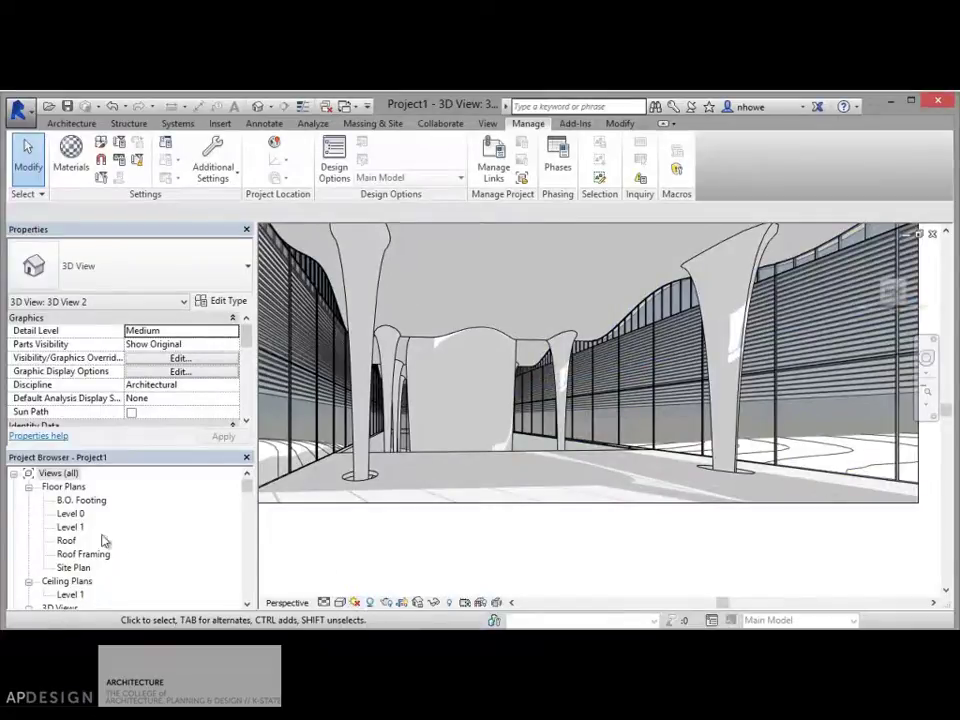
pyautogui.doubleClick(72, 514)
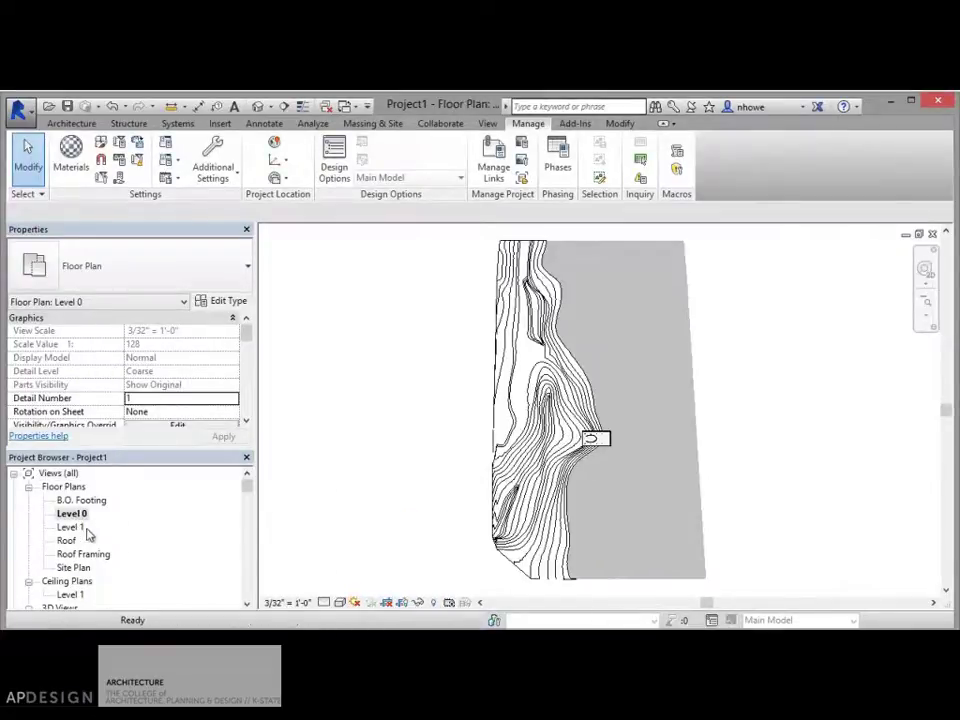
pyautogui.doubleClick(80, 527)
pyautogui.scroll(6, 597, 440)
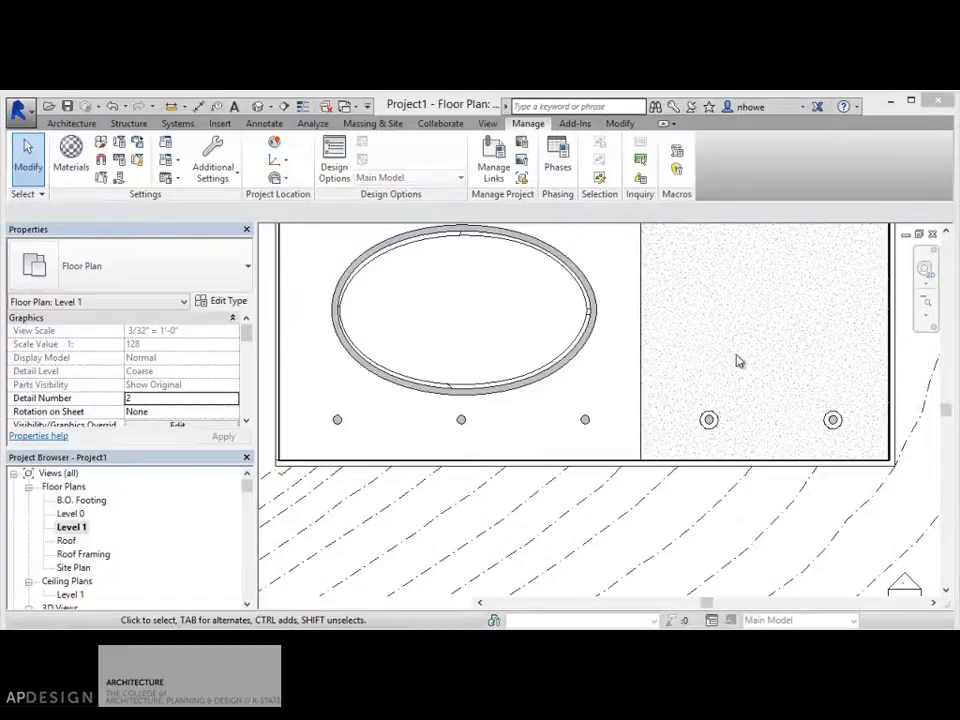
pyautogui.scroll(-4, 737, 345)
pyautogui.scroll(6, 754, 281)
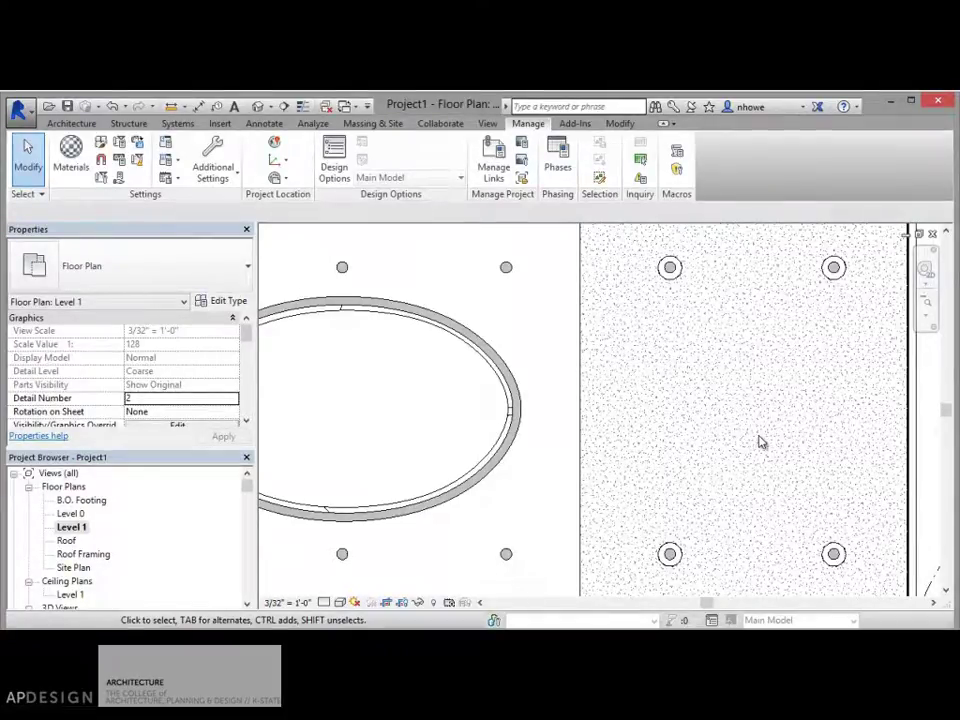
pyautogui.scroll(-1, 760, 442)
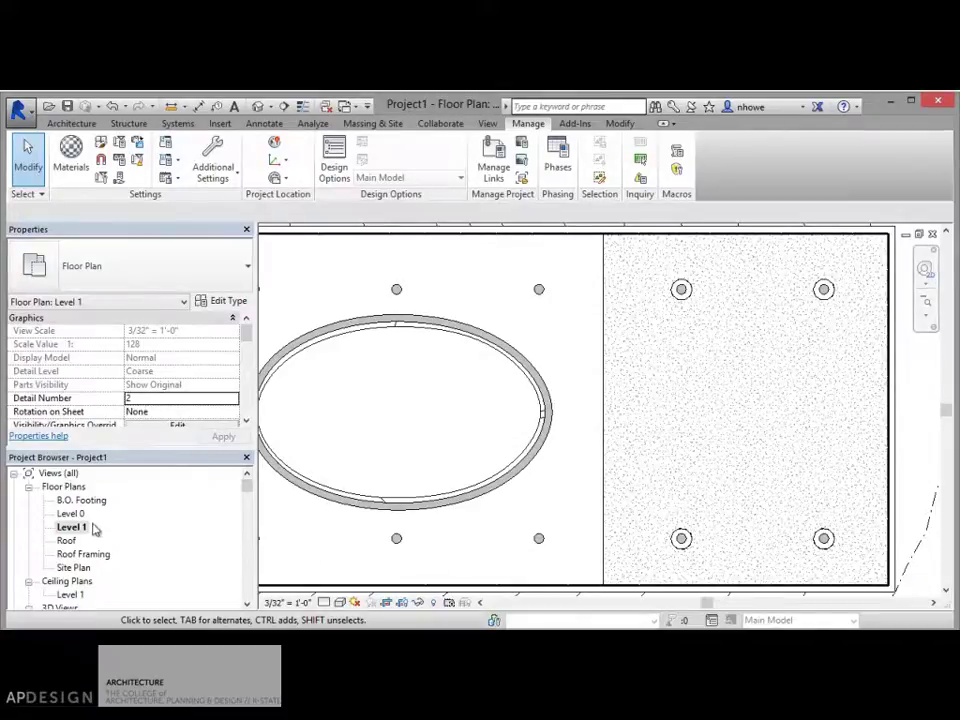
# Change the surface pattern of Concrete, Precast to the 4" Tile model pattern and apply the material change.
pyautogui.click(72, 158)
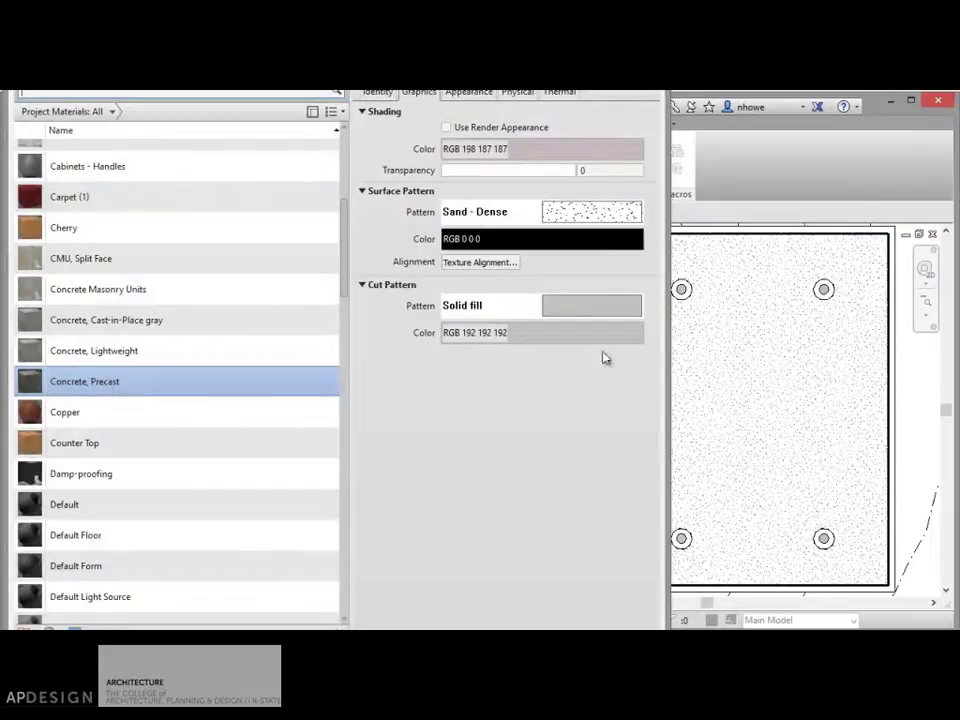
pyautogui.click(580, 215)
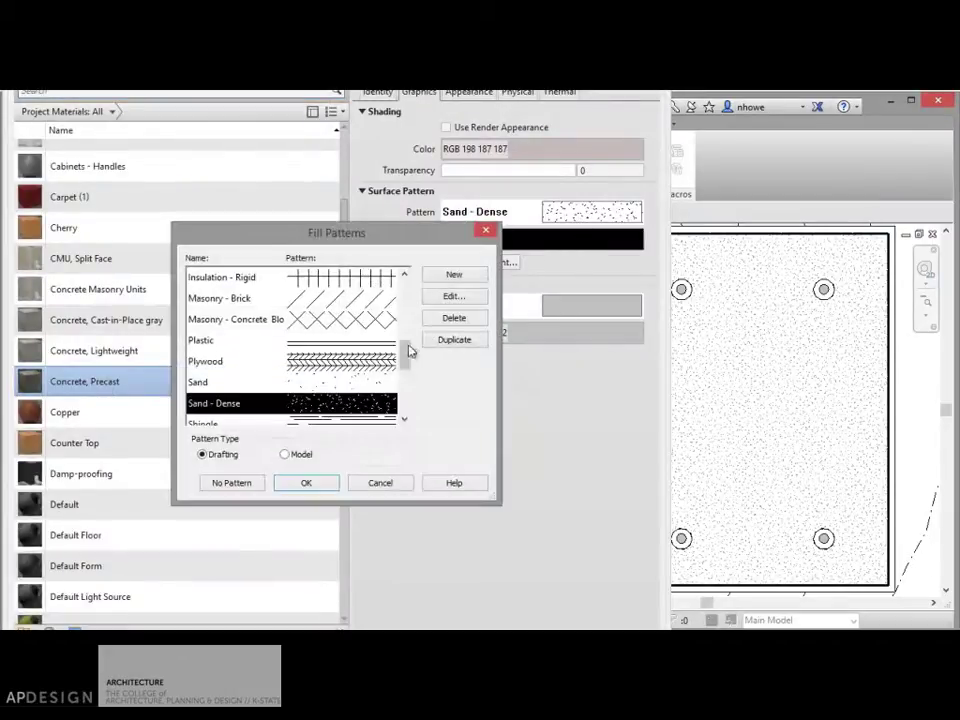
pyautogui.moveTo(407, 352); pyautogui.dragTo(411, 290)
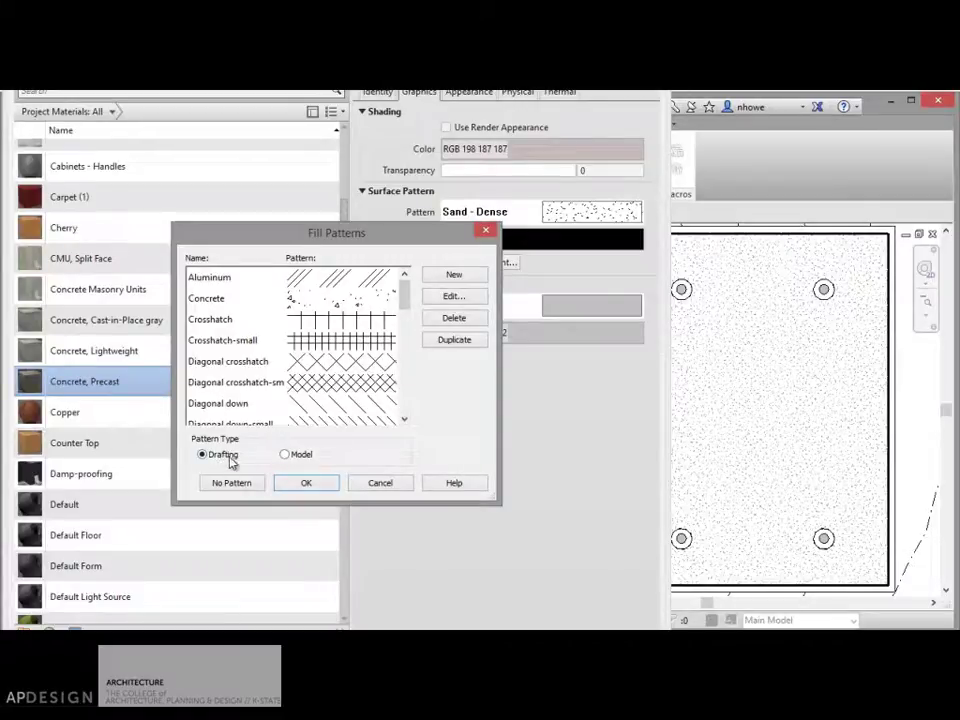
pyautogui.click(285, 455)
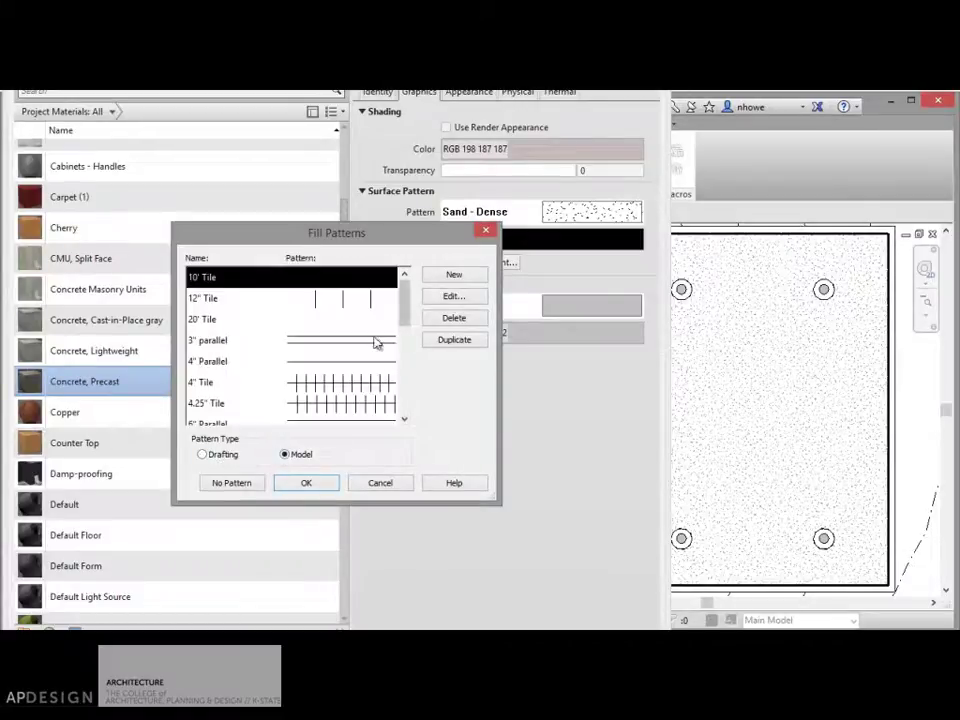
pyautogui.moveTo(407, 317); pyautogui.dragTo(408, 333)
pyautogui.click(207, 344)
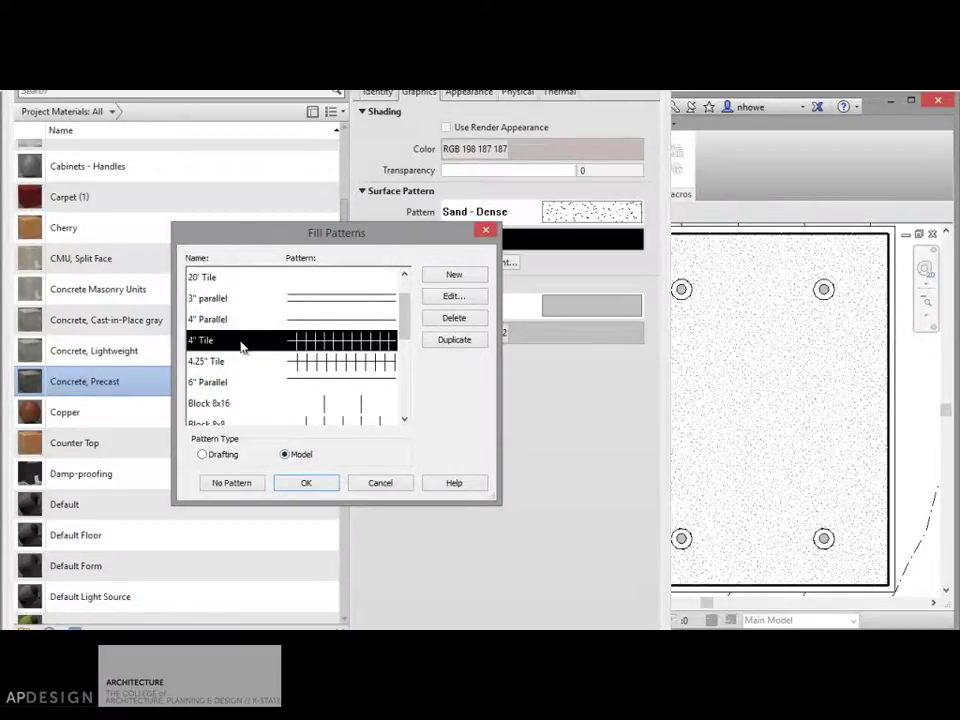
pyautogui.click(318, 484)
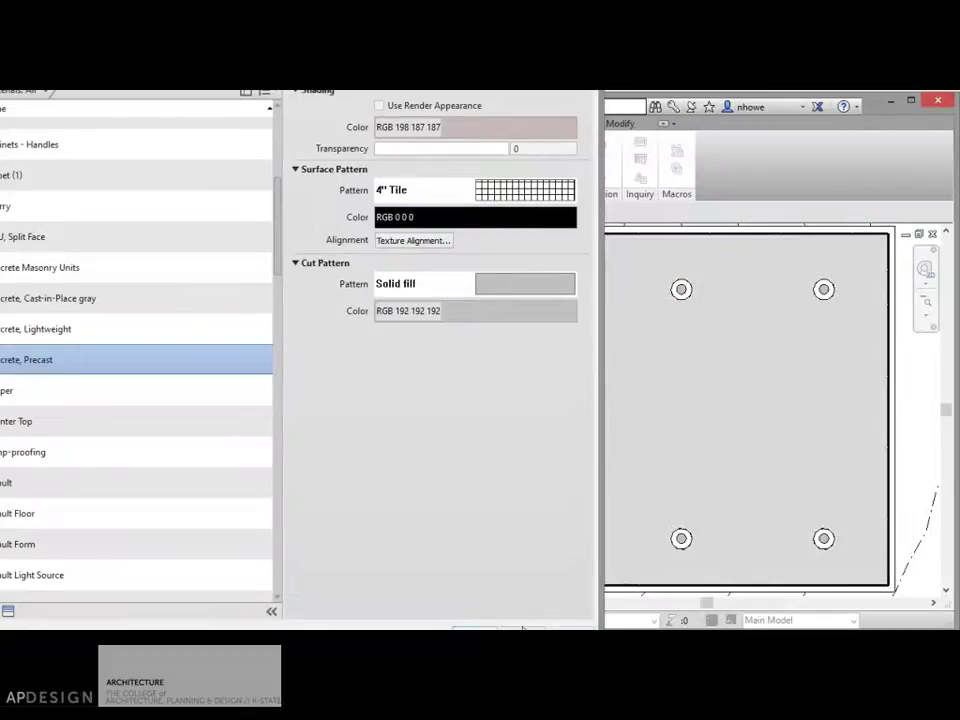
pyautogui.click(474, 628)
# Examine the tile grid on the Level 1 floor around the column openings.
pyautogui.scroll(6, 665, 550)
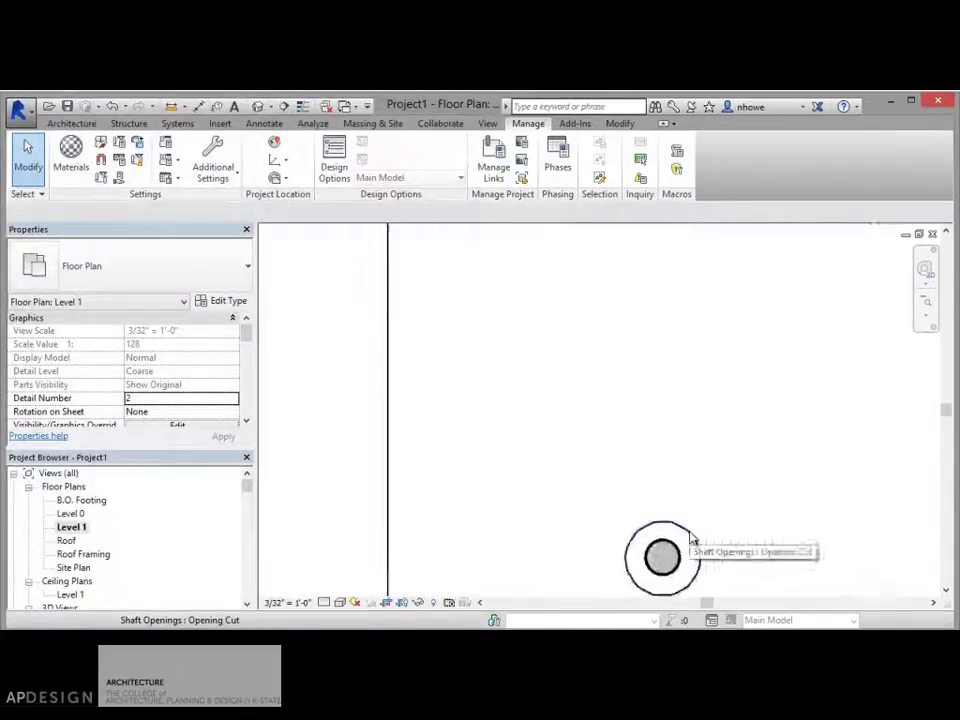
pyautogui.scroll(2, 705, 540)
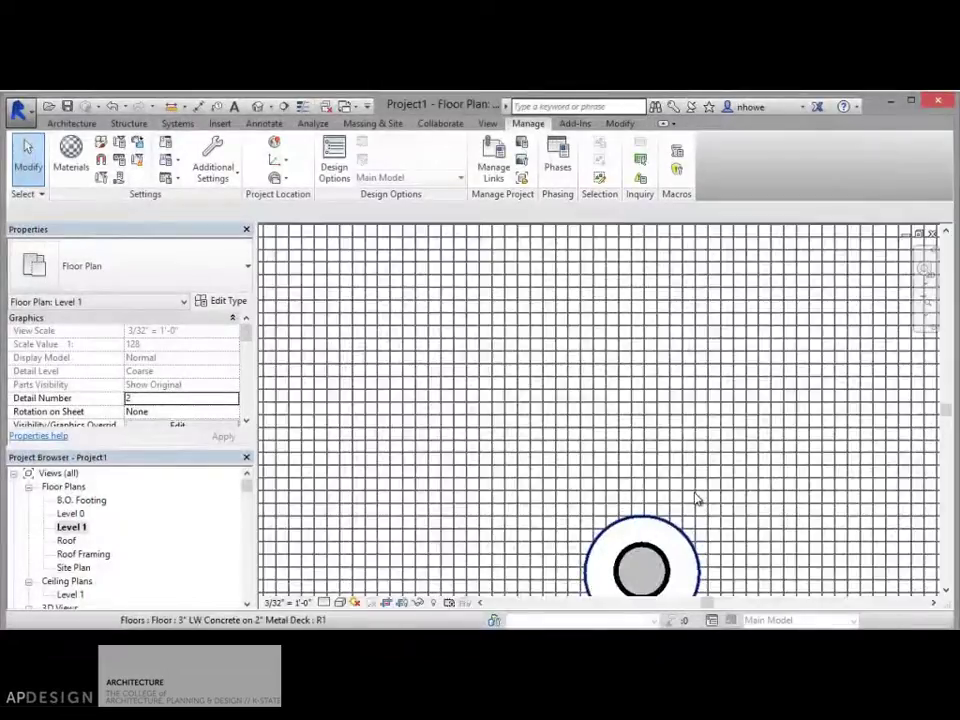
pyautogui.scroll(-2, 697, 500)
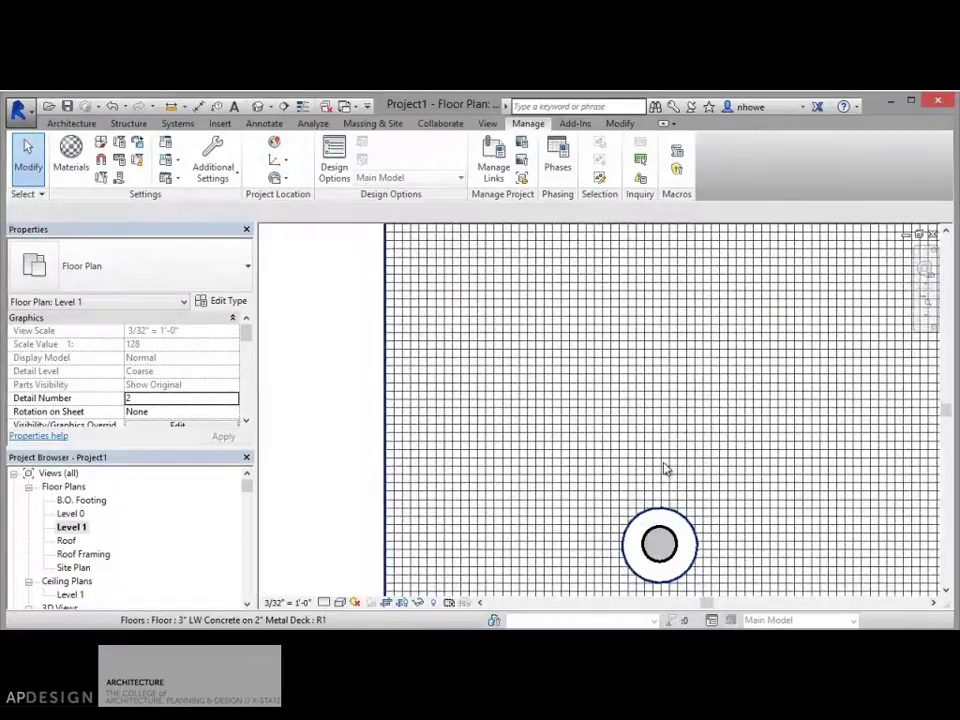
pyautogui.scroll(-2, 664, 468)
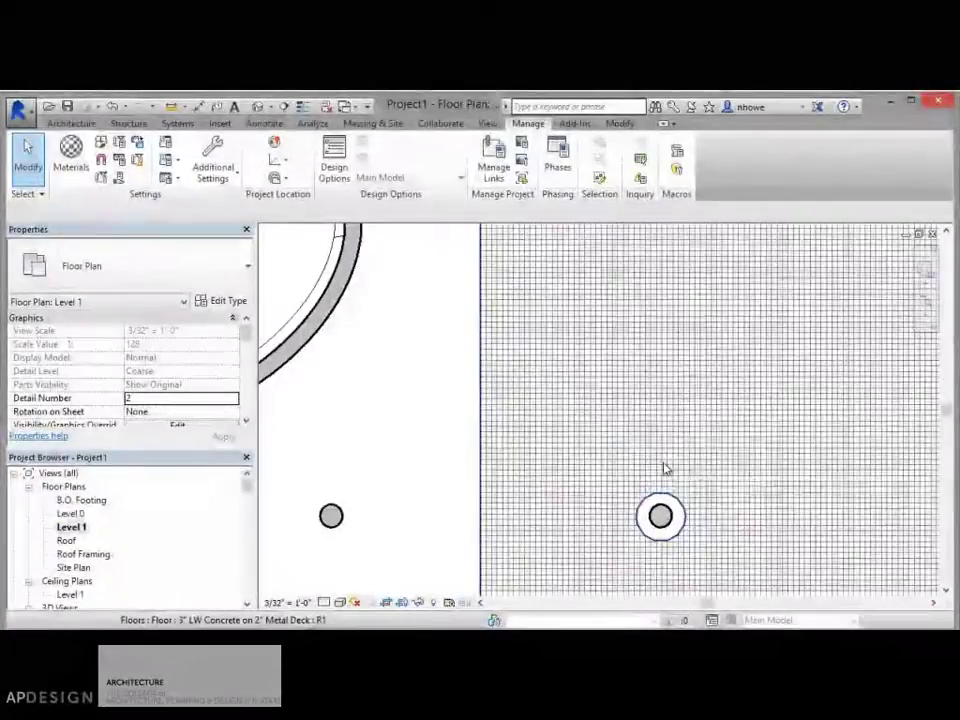
pyautogui.scroll(-2, 664, 468)
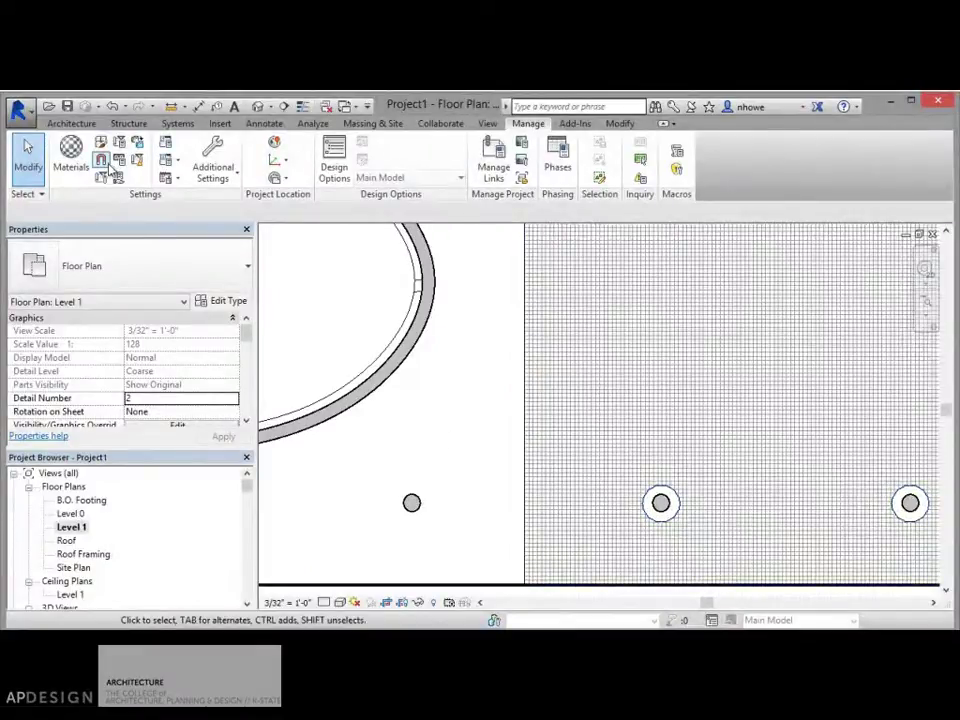
# Examine the line spacings and the Parallel lines and Crosshatch options of the 4" Tile model pattern without saving changes.
pyautogui.click(72, 158)
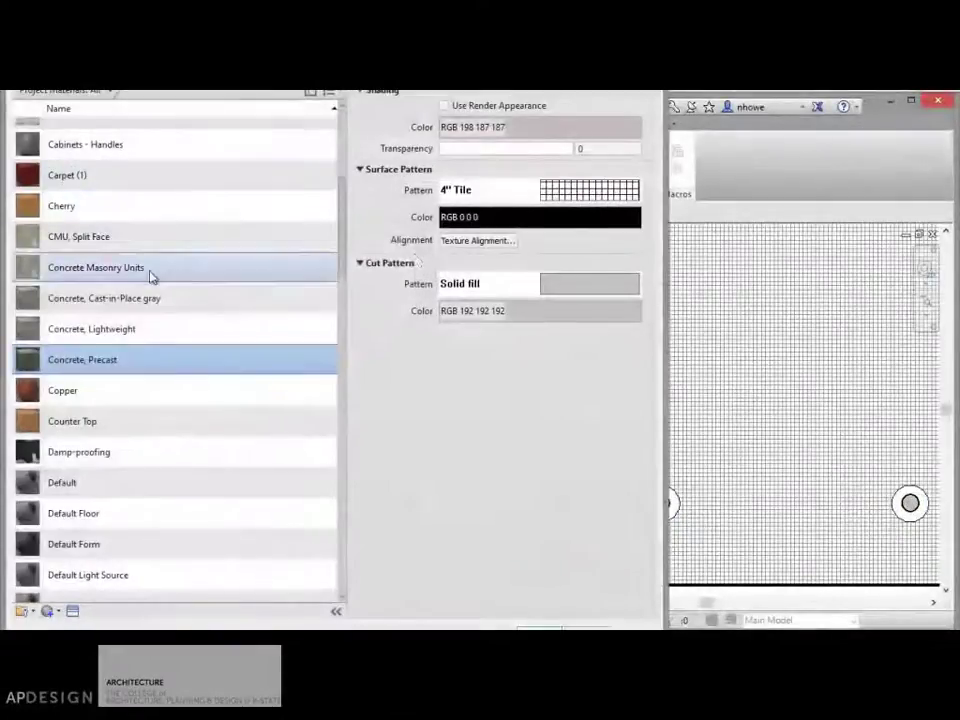
pyautogui.click(574, 190)
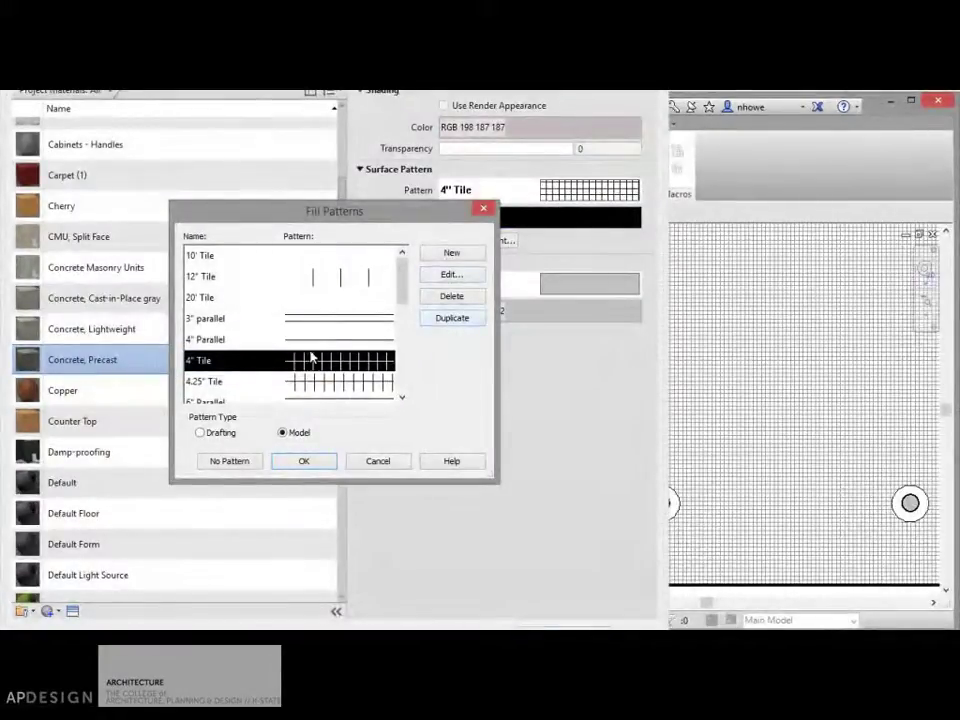
pyautogui.click(447, 277)
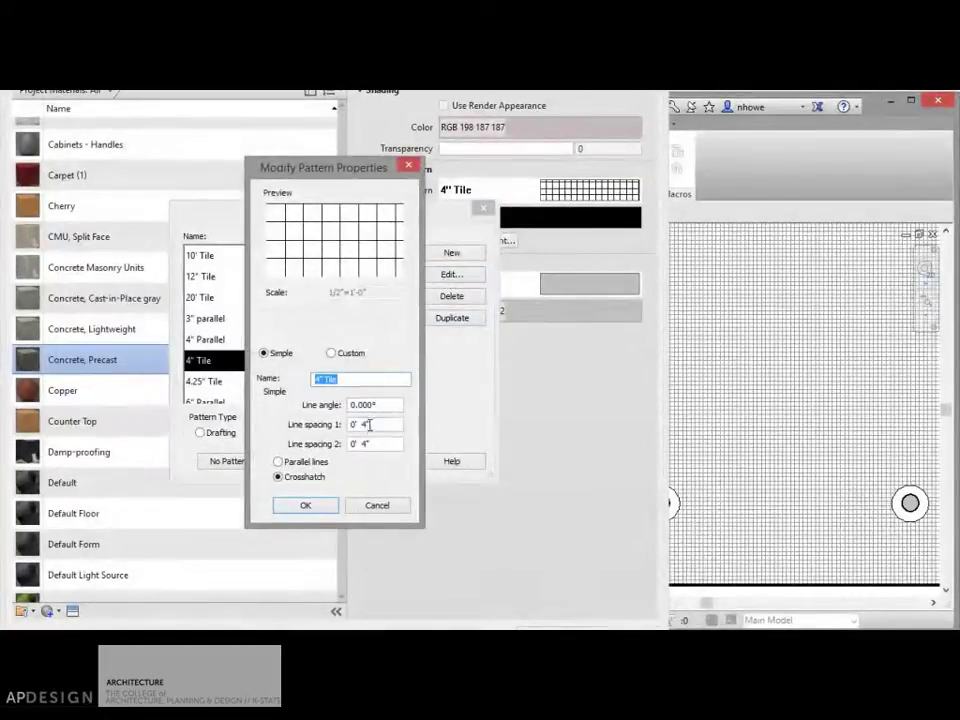
pyautogui.click(375, 427)
pyautogui.press('Tab')
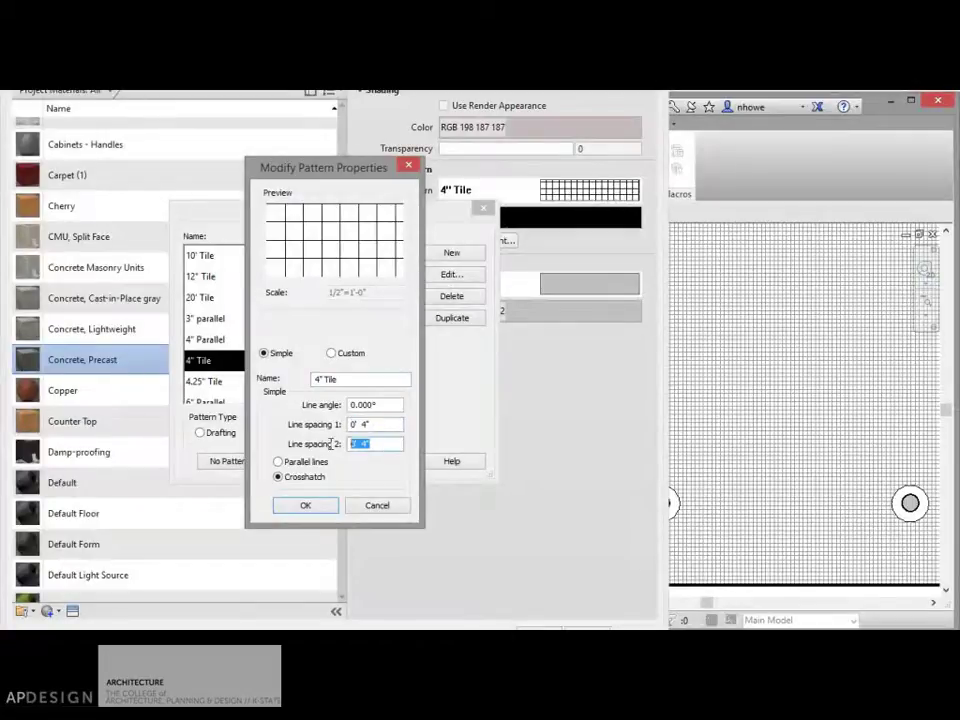
pyautogui.click(313, 462)
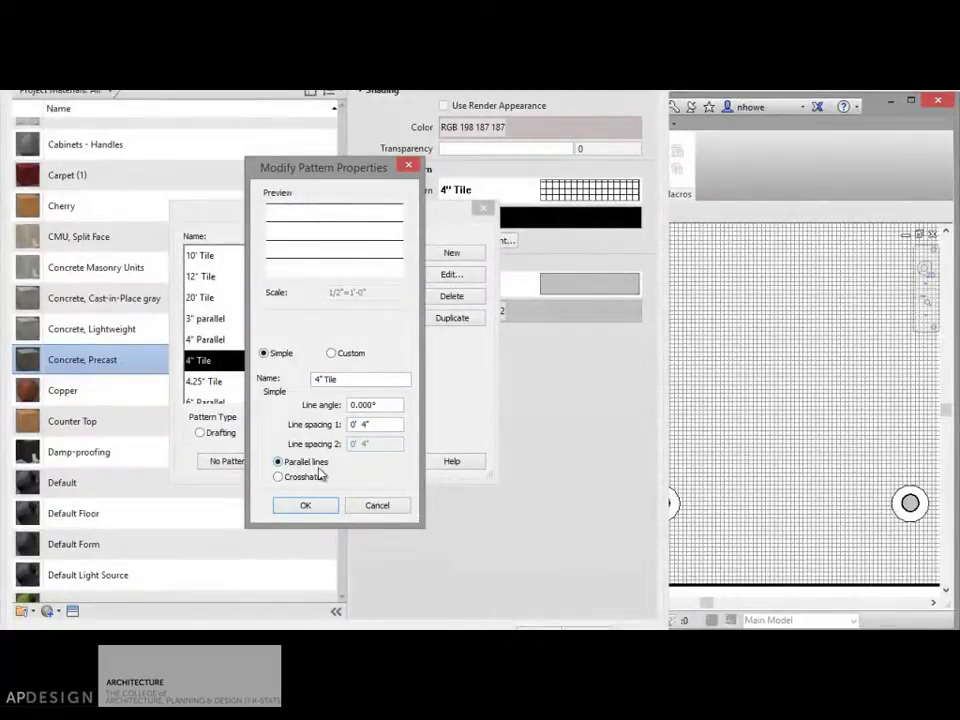
pyautogui.click(310, 477)
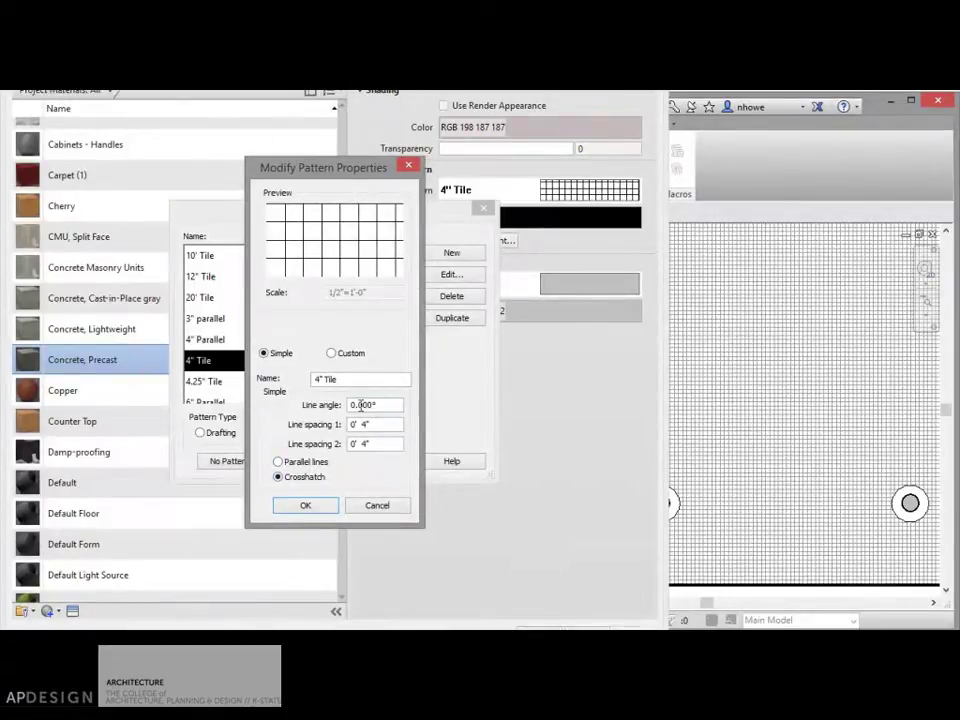
pyautogui.click(368, 508)
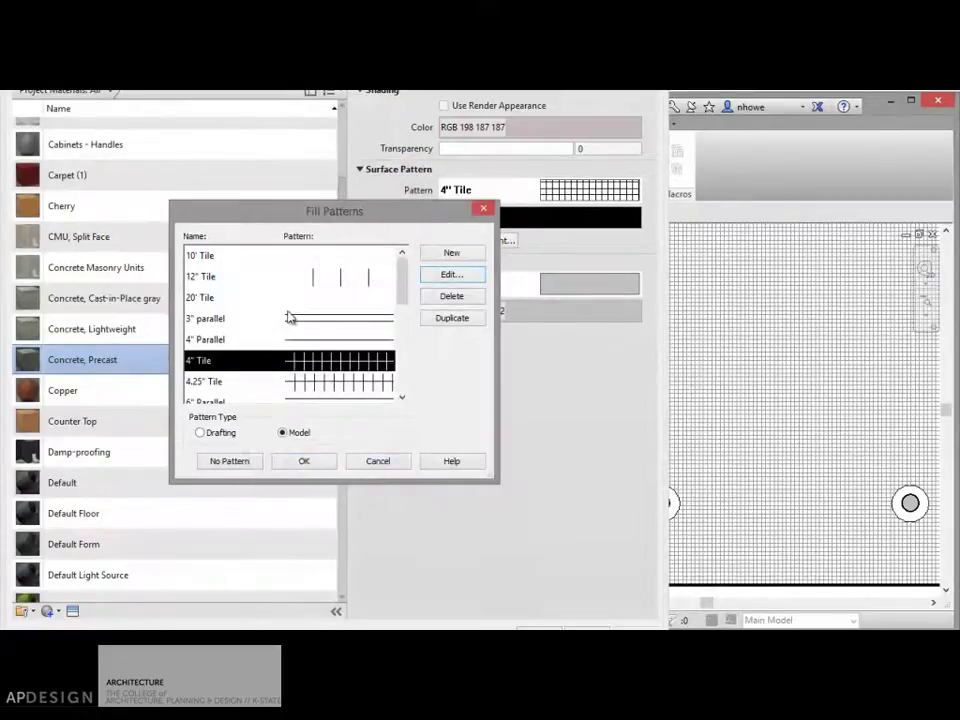
# Review the line spacings of the 20' Tile model pattern and assign it as the surface pattern of Concrete, Precast, saving the material change.
pyautogui.click(229, 298)
pyautogui.doubleClick(229, 298)
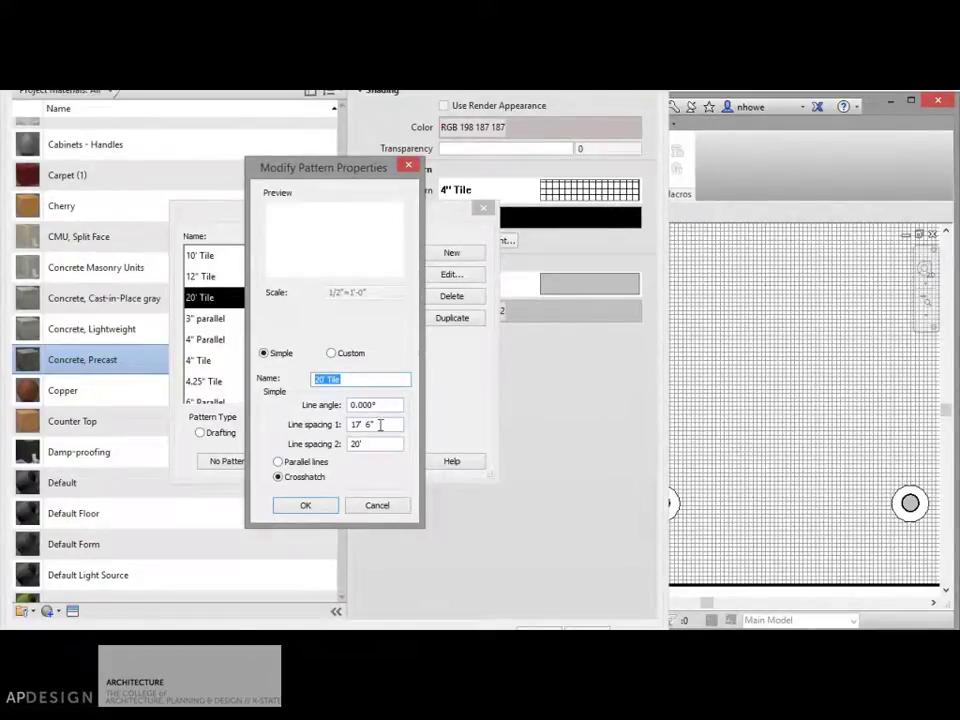
pyautogui.moveTo(380, 425); pyautogui.dragTo(338, 426)
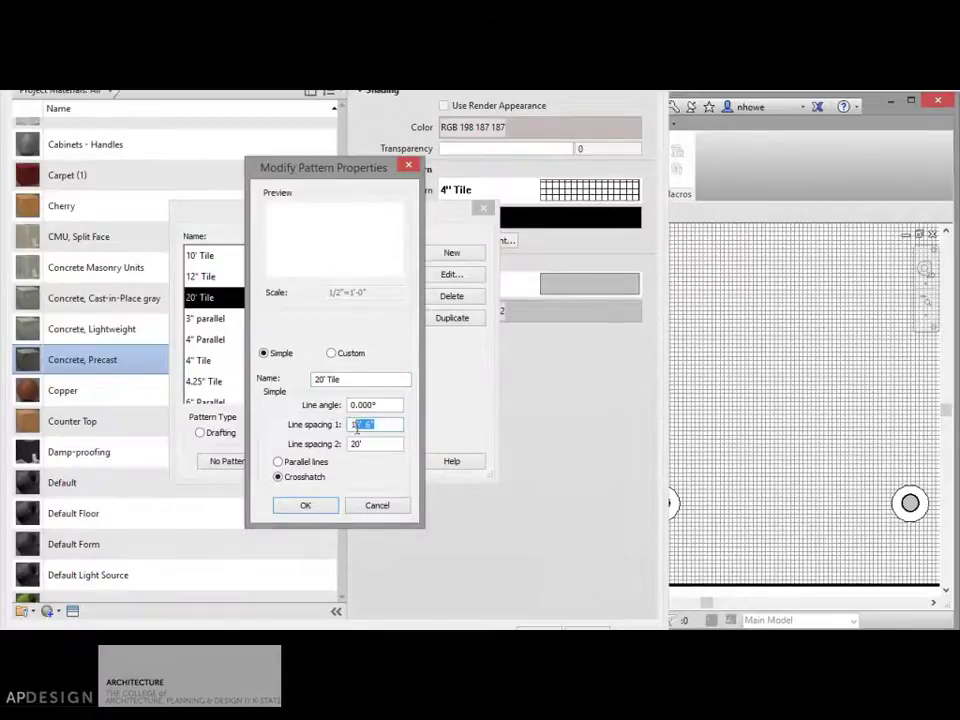
pyautogui.moveTo(364, 442); pyautogui.dragTo(338, 443)
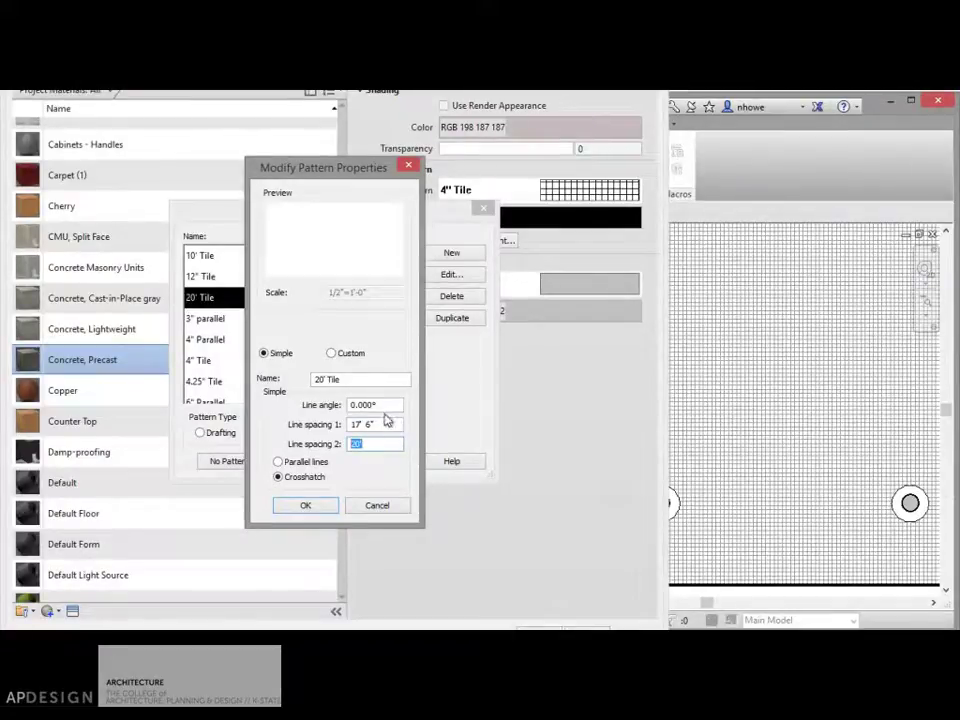
pyautogui.click(379, 421)
pyautogui.click(373, 446)
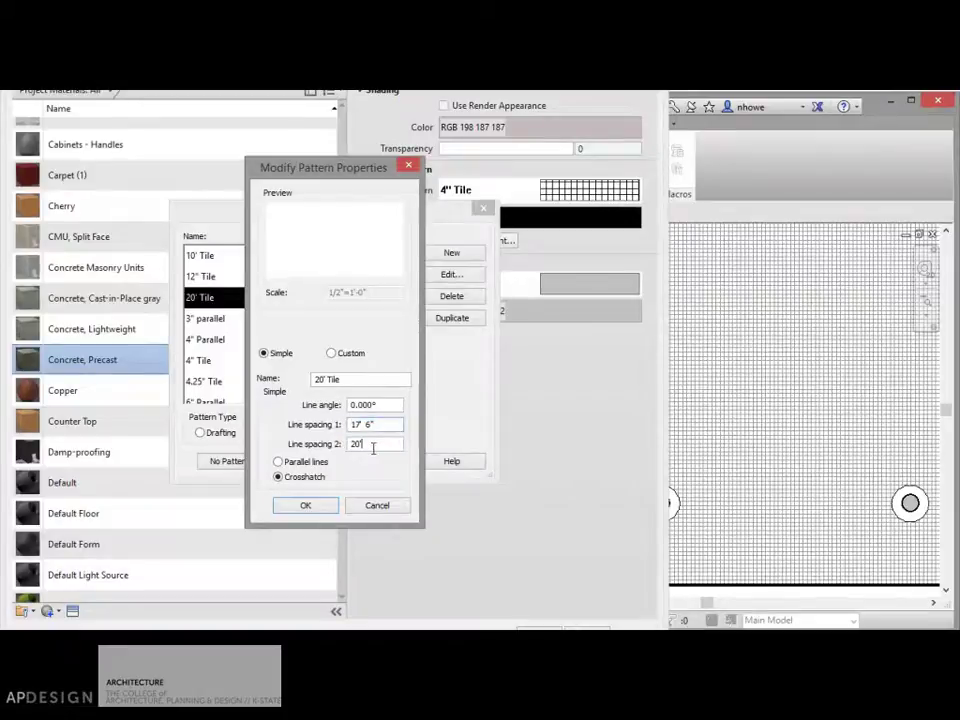
pyautogui.click(332, 508)
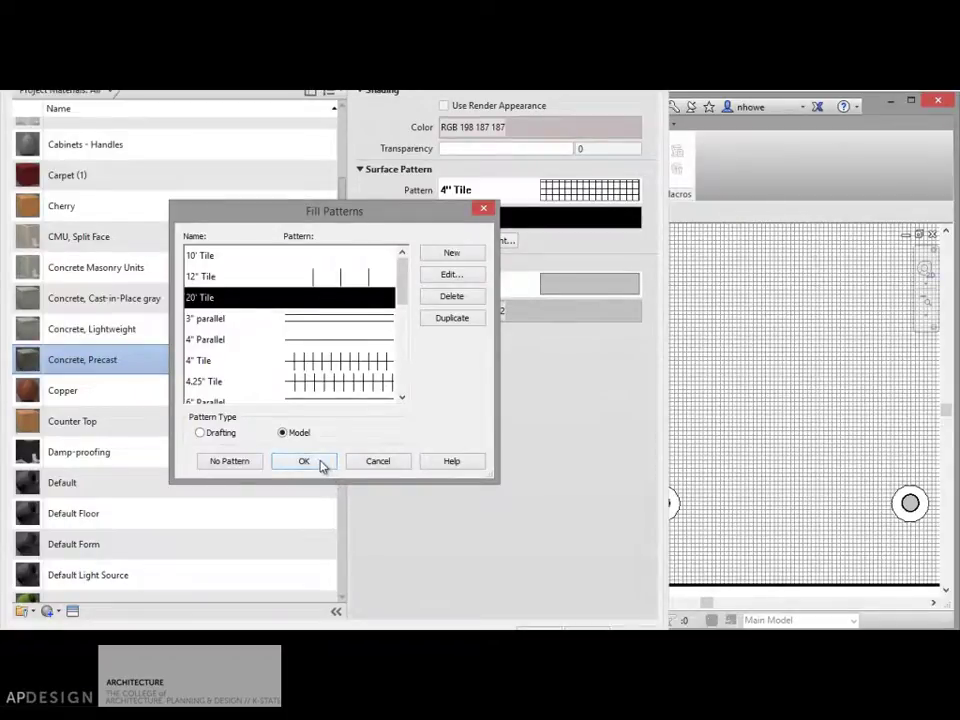
pyautogui.click(322, 466)
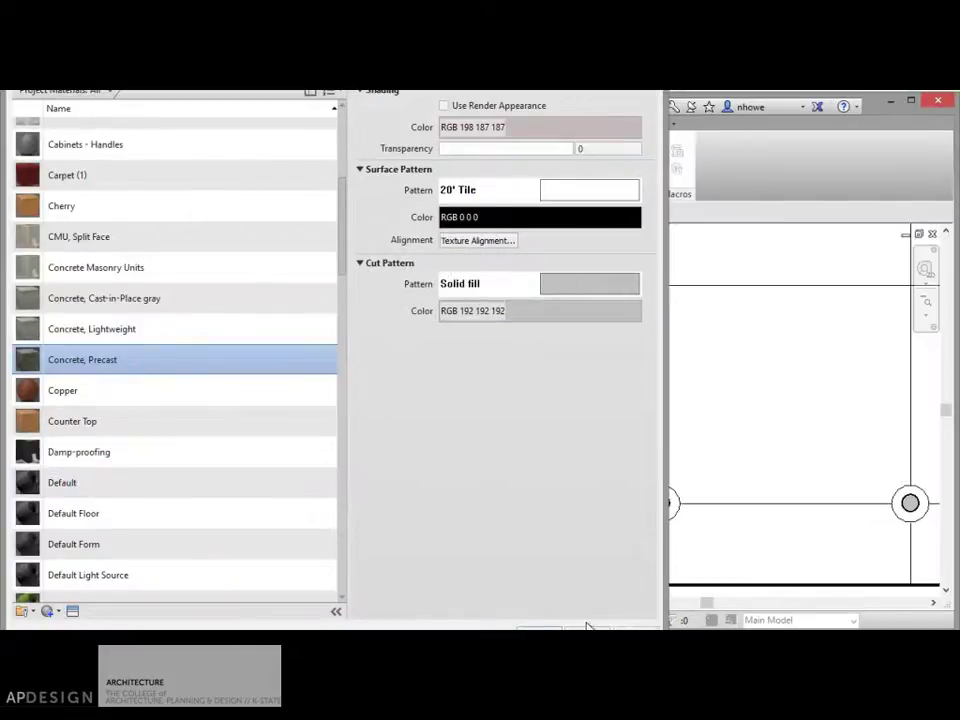
pyautogui.click(540, 628)
# Select a horizontal pattern line on the Level 1 floor and shift the pattern upward, away from the lower row of columns.
pyautogui.scroll(-3, 610, 570)
pyautogui.click(671, 536)
pyautogui.scroll(1, 683, 533)
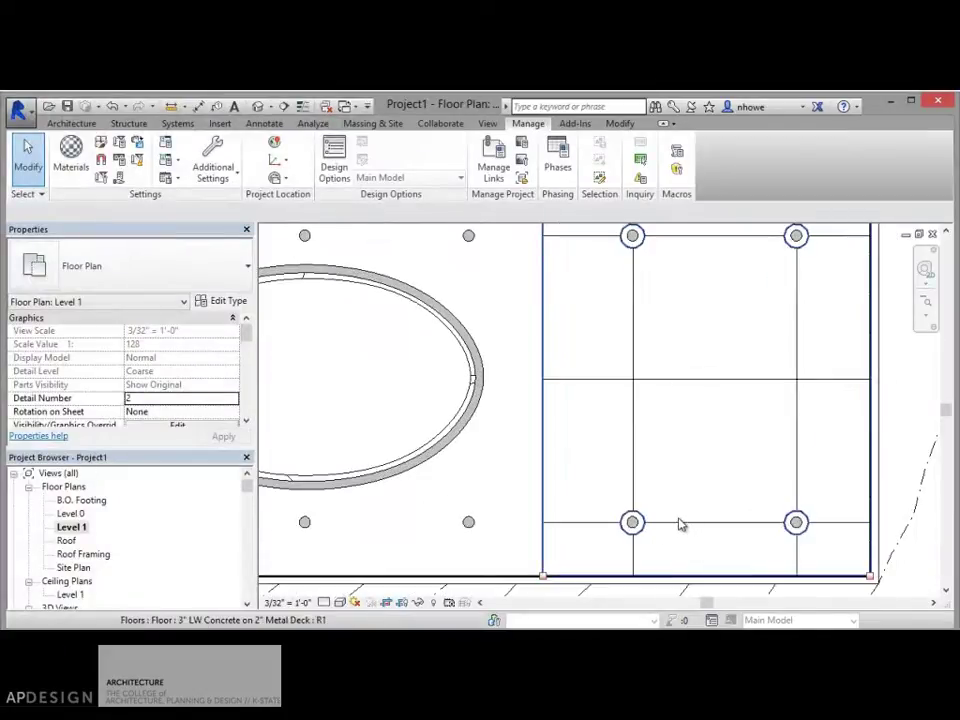
pyautogui.scroll(1, 679, 522)
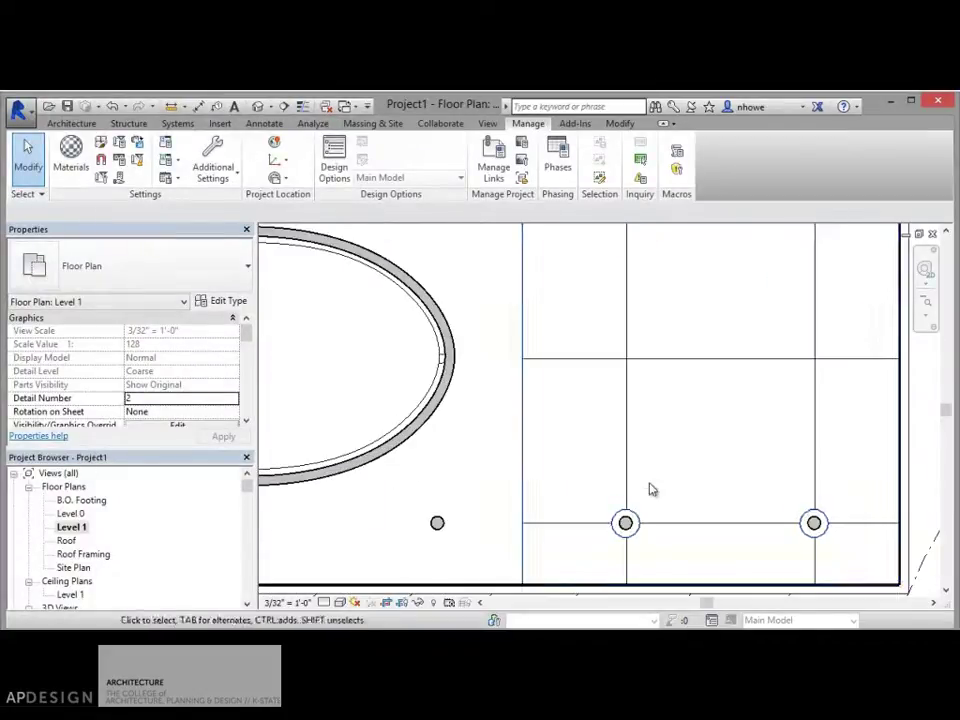
pyautogui.click(745, 530)
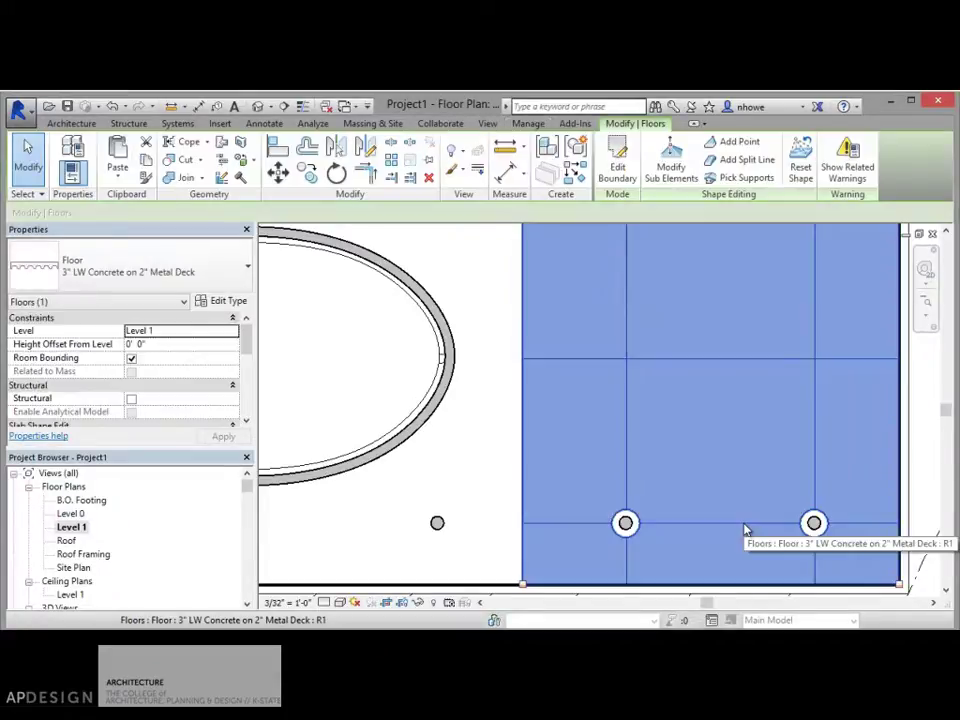
pyautogui.scroll(1, 744, 529)
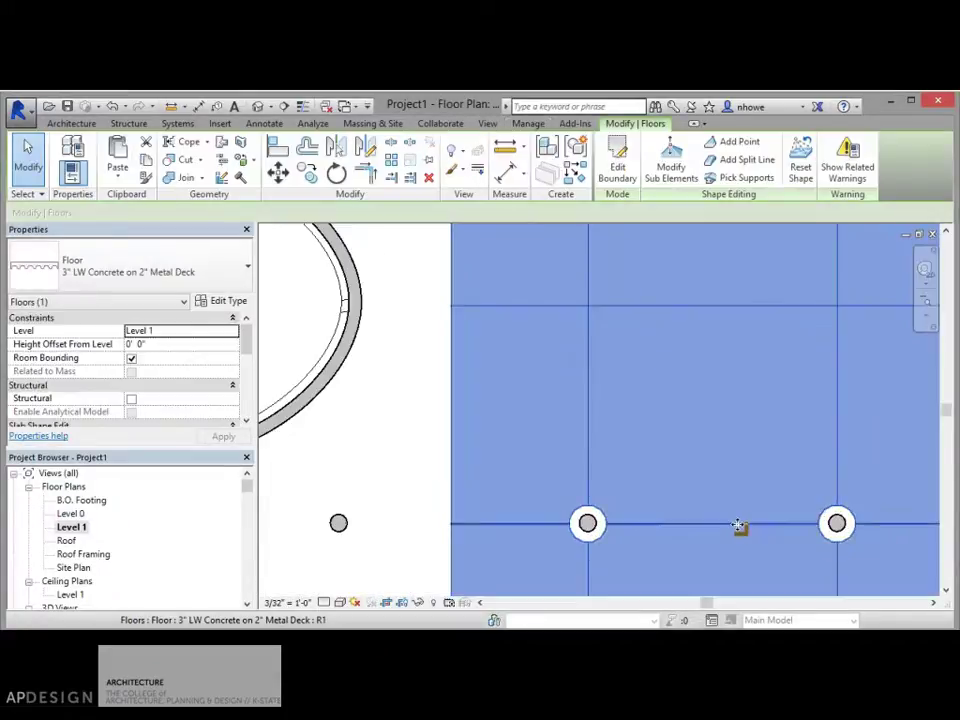
pyautogui.click(741, 525)
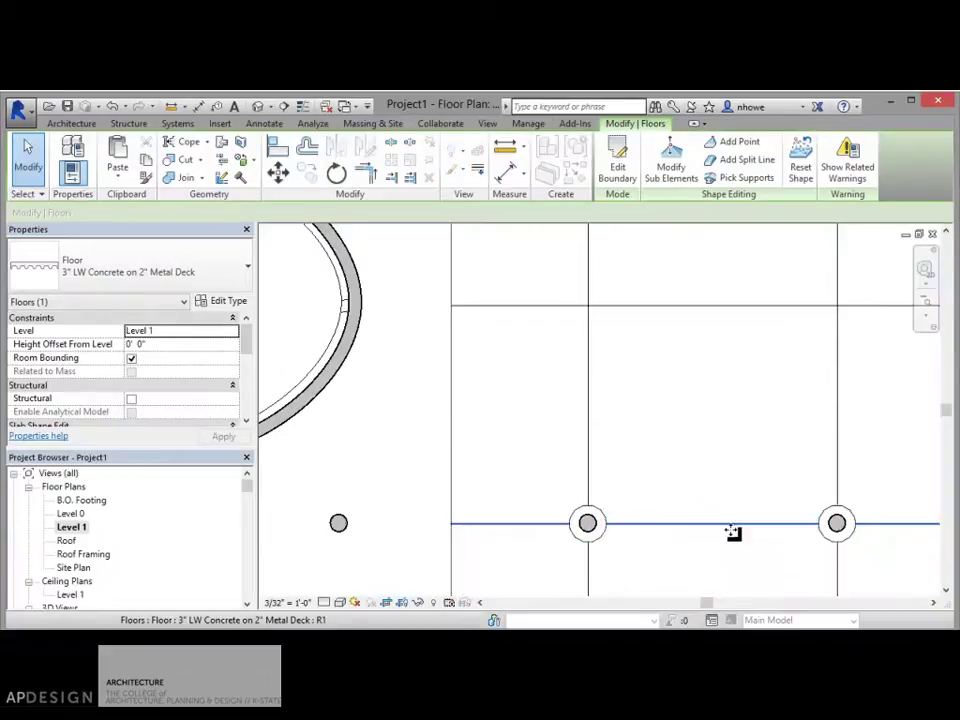
pyautogui.click(712, 551)
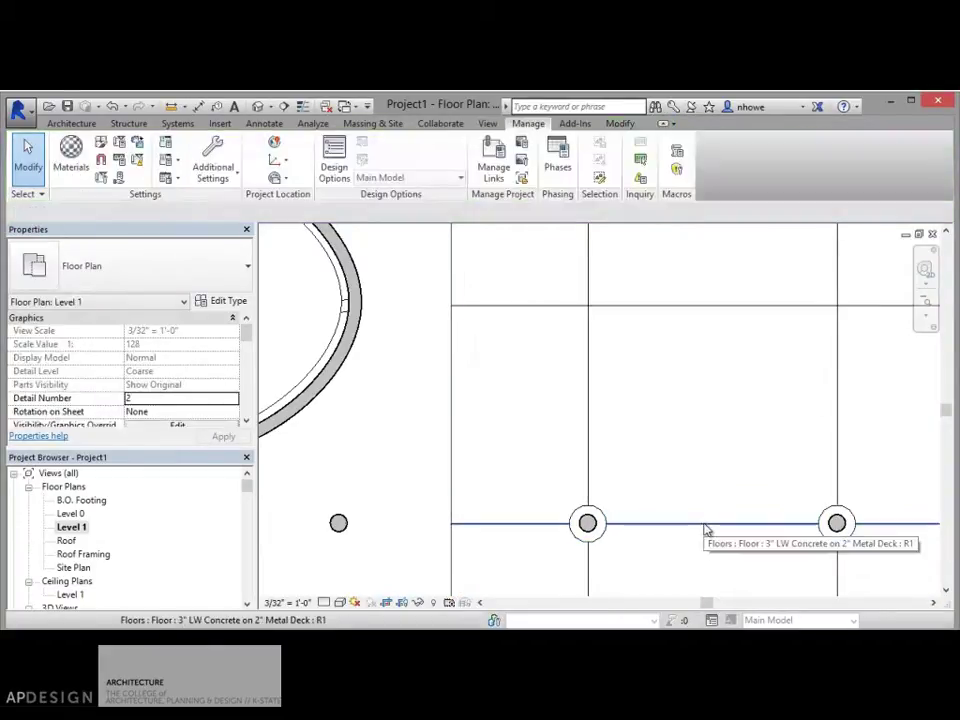
pyautogui.click(706, 528)
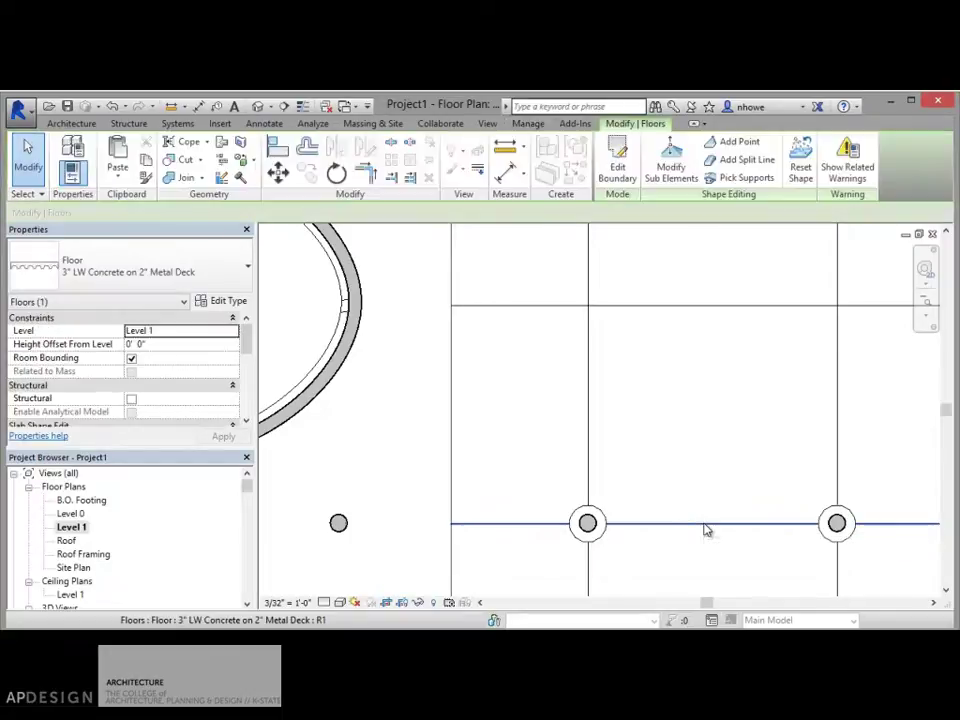
pyautogui.moveTo(707, 526); pyautogui.dragTo(705, 470)
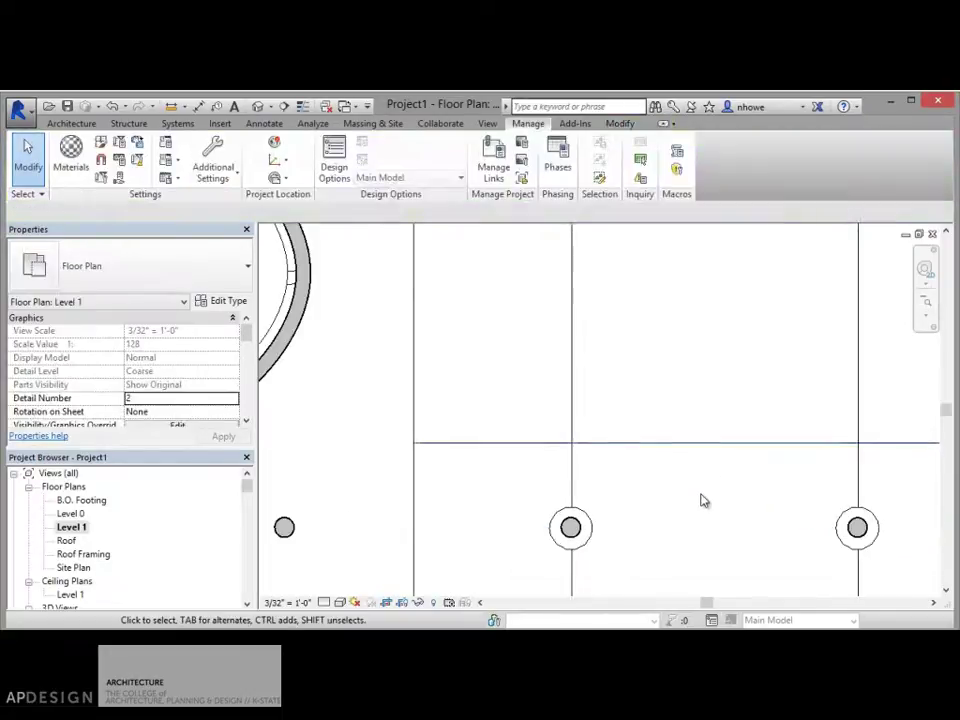
# Shift the floor's vertical pattern lines sideways, off the column centres toward the elliptical wall.
pyautogui.scroll(-3, 704, 501)
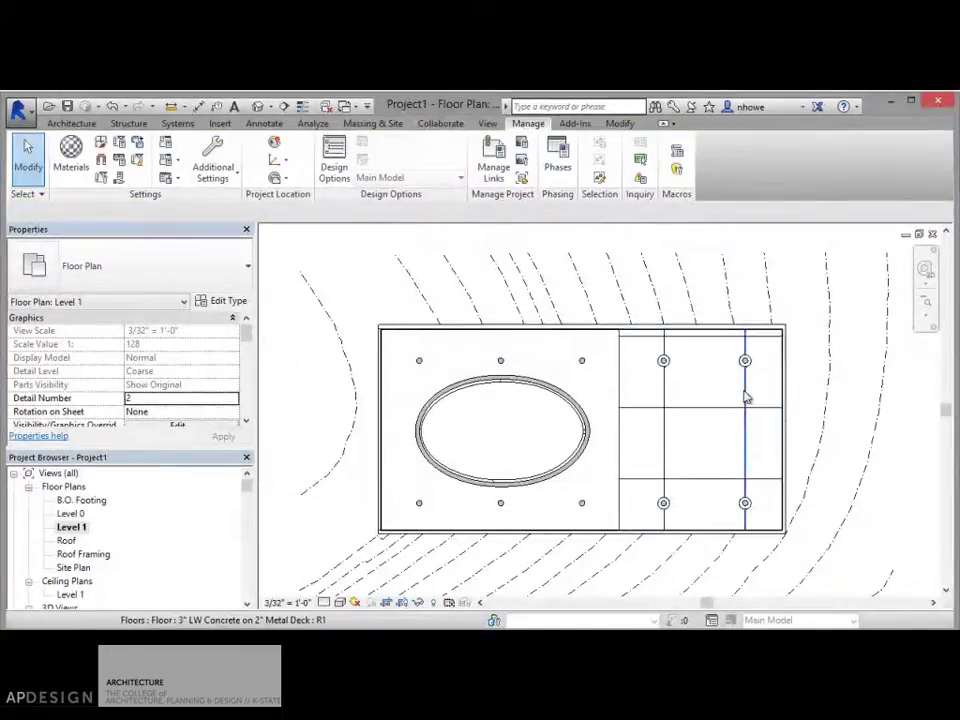
pyautogui.click(745, 398)
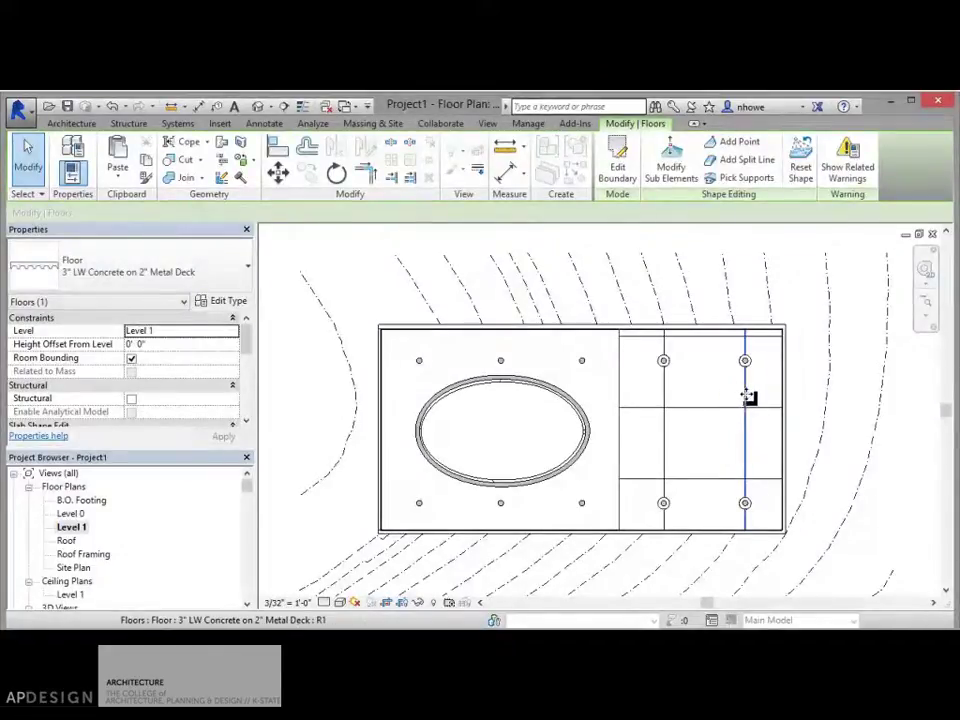
pyautogui.scroll(4, 745, 398)
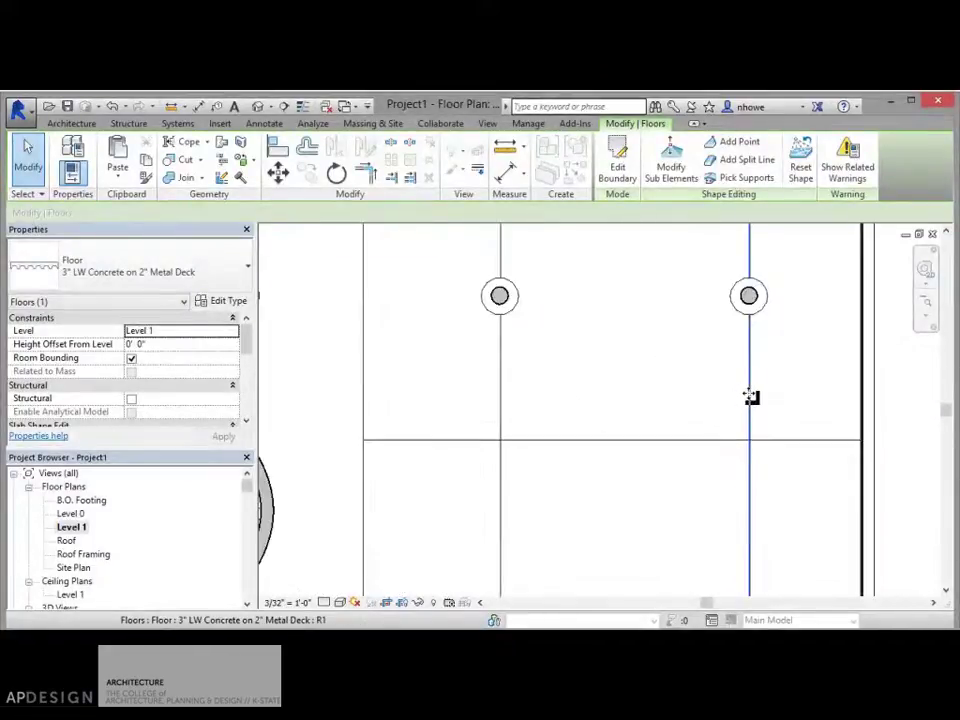
pyautogui.scroll(-4, 714, 400)
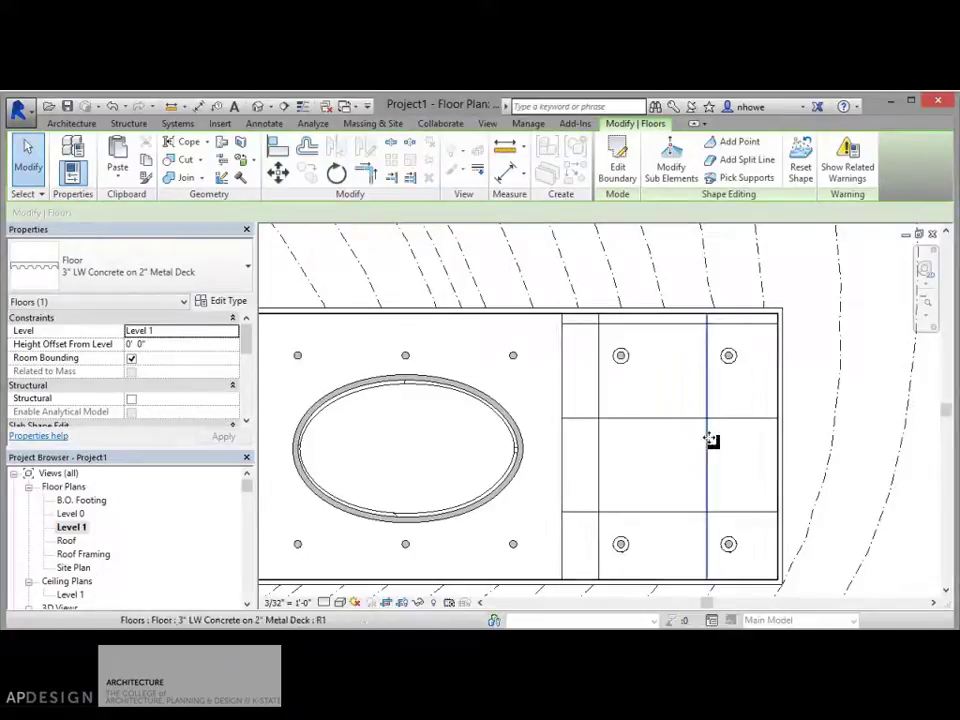
# Rotate the floor's surface pattern 90 degrees counterclockwise.
pyautogui.click(334, 173)
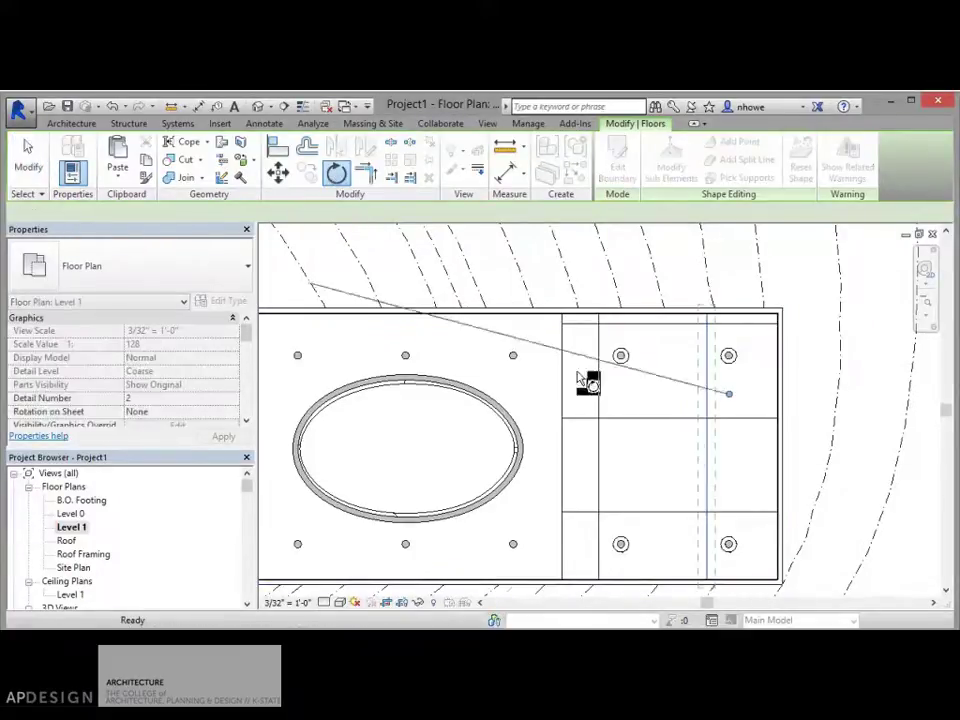
pyautogui.click(512, 395)
pyautogui.click(735, 472)
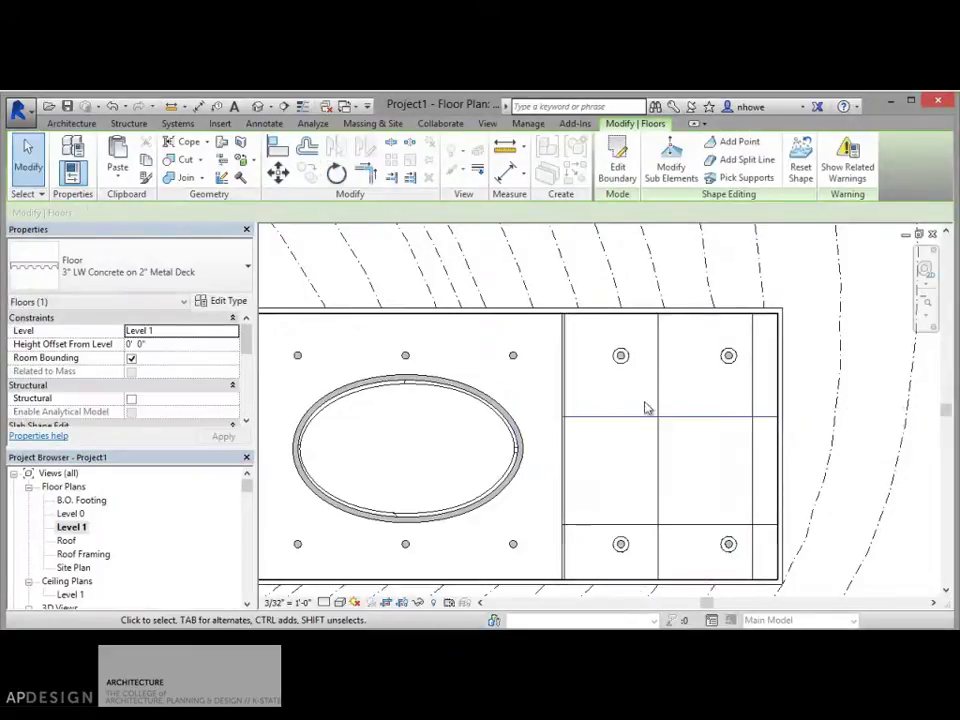
# Rotate the floor's surface pattern 90 degrees clockwise using a horizontal pattern line.
pyautogui.scroll(2, 713, 465)
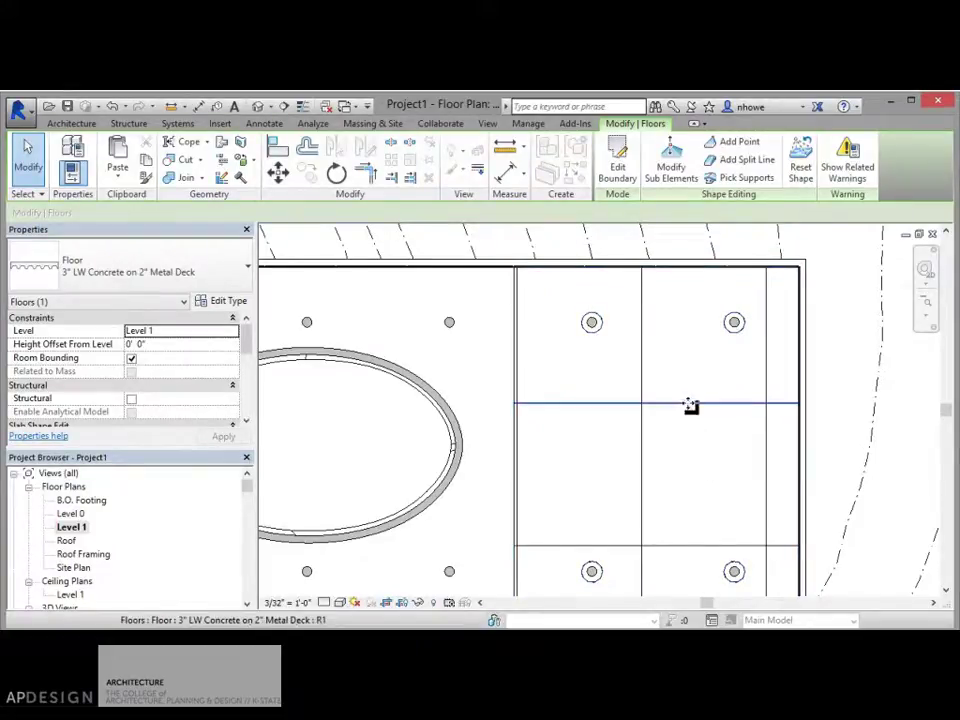
pyautogui.click(336, 173)
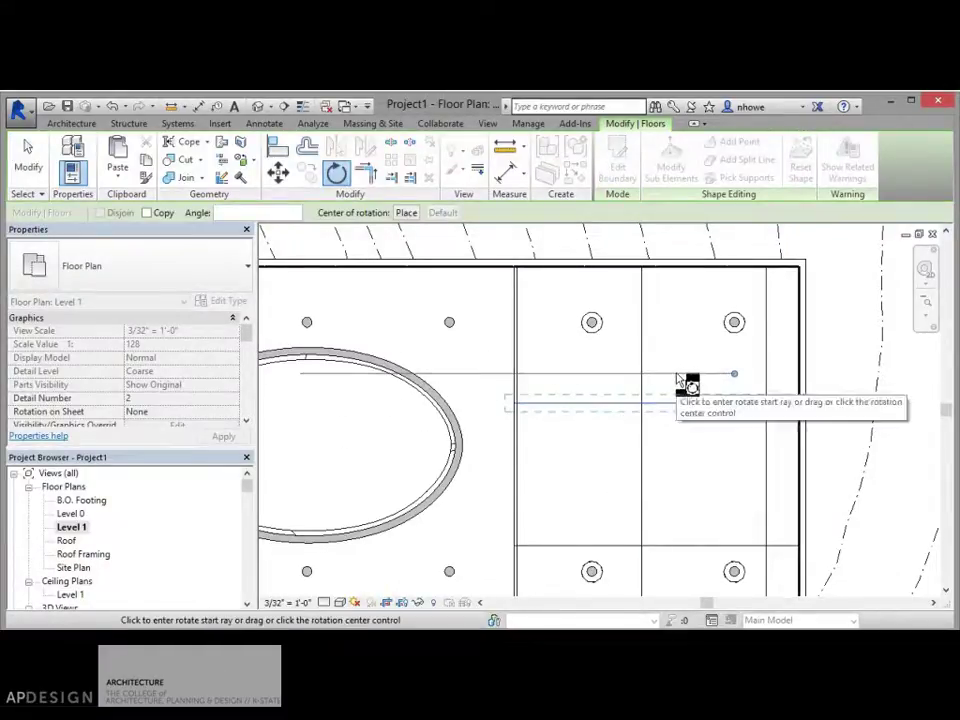
pyautogui.click(678, 376)
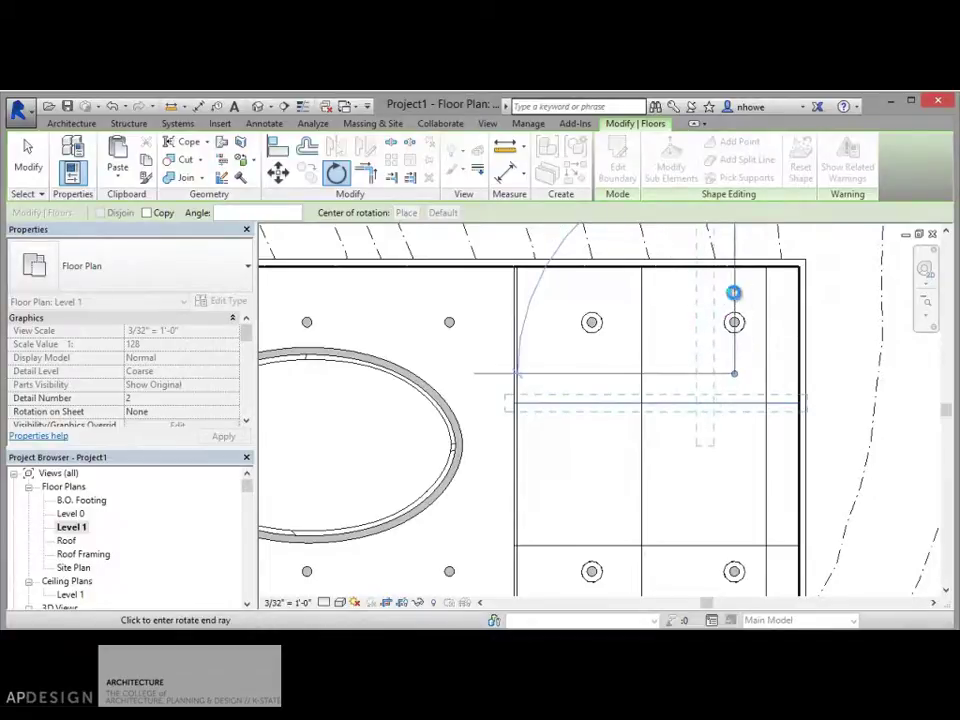
pyautogui.click(734, 305)
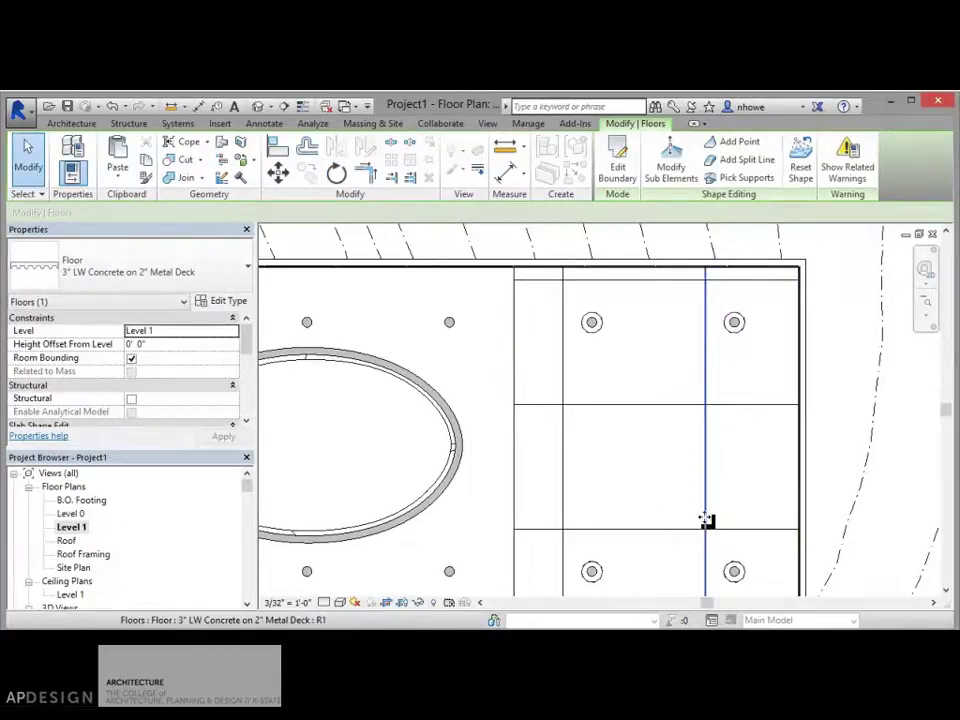
# Move the floor's vertical pattern line to the centre of the lower column nearest the outer wall and fine-tune its alignment.
pyautogui.scroll(2, 712, 532)
pyautogui.moveTo(720, 546); pyautogui.dragTo(636, 497, button='middle')
pyautogui.scroll(2, 620, 497)
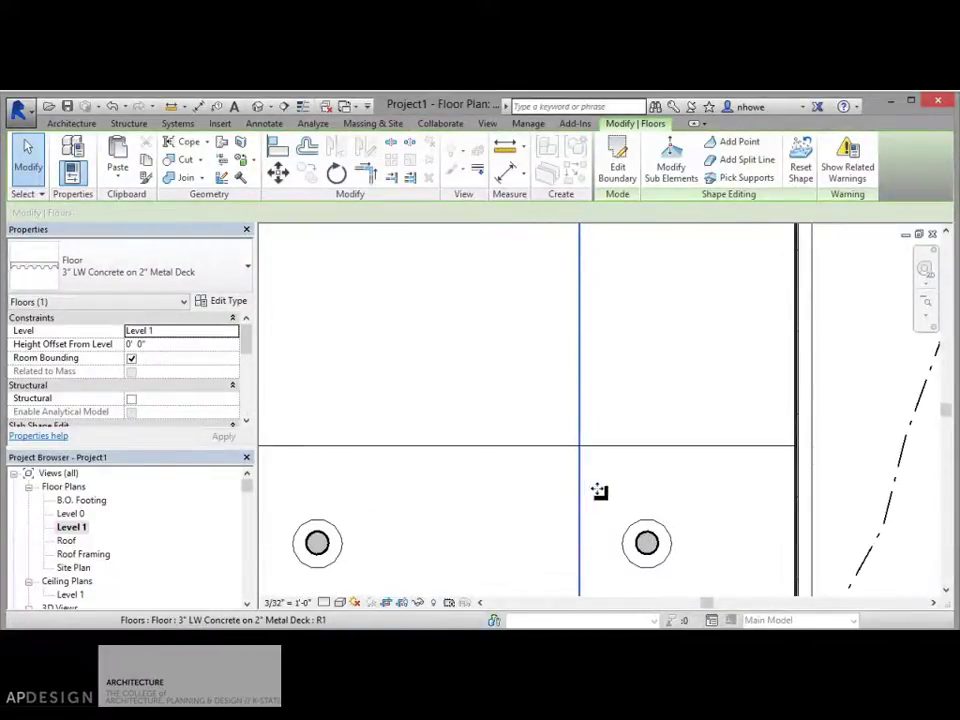
pyautogui.moveTo(602, 491)
pyautogui.mouseDown()
pyautogui.moveTo(654, 497)
pyautogui.moveTo(591, 495)
pyautogui.moveTo(646, 490)
pyautogui.mouseUp()
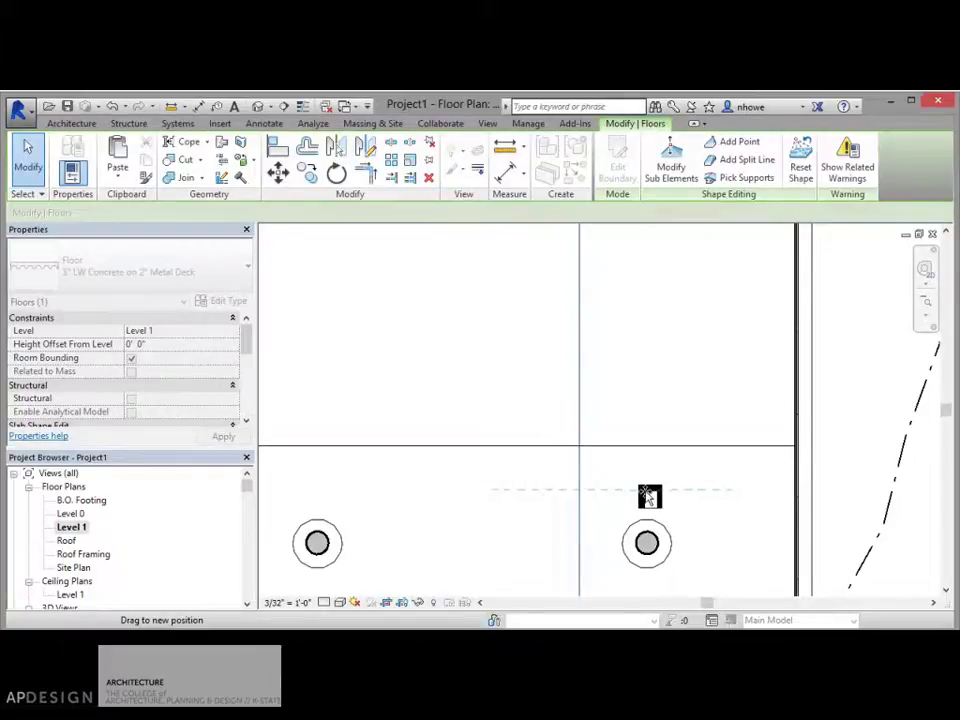
pyautogui.scroll(3, 649, 500)
pyautogui.moveTo(649, 496); pyautogui.dragTo(650, 568)
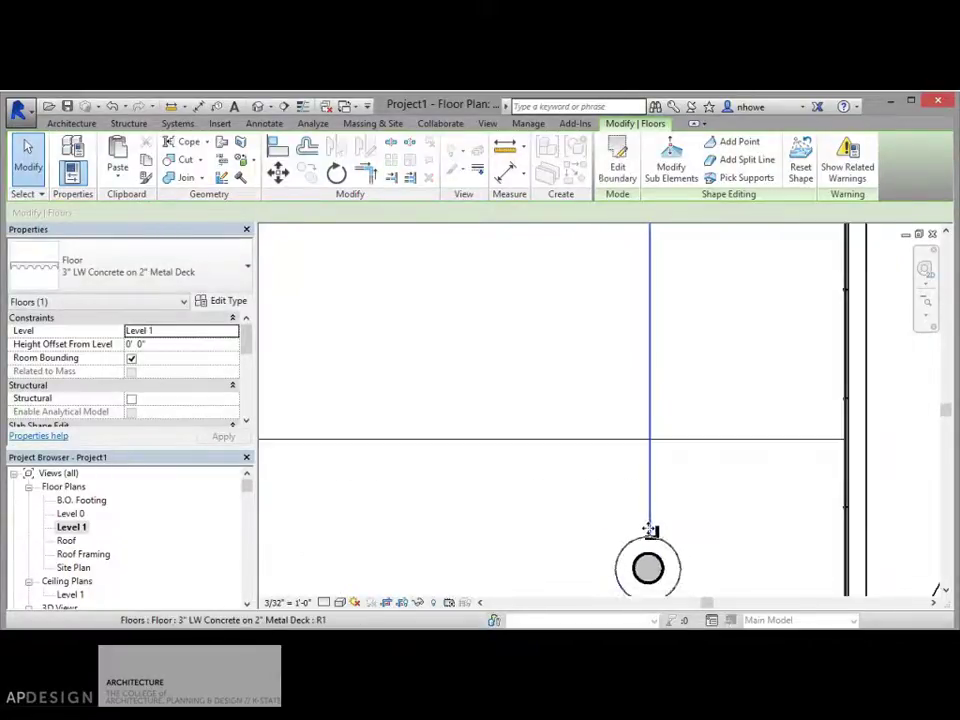
pyautogui.scroll(3, 651, 548)
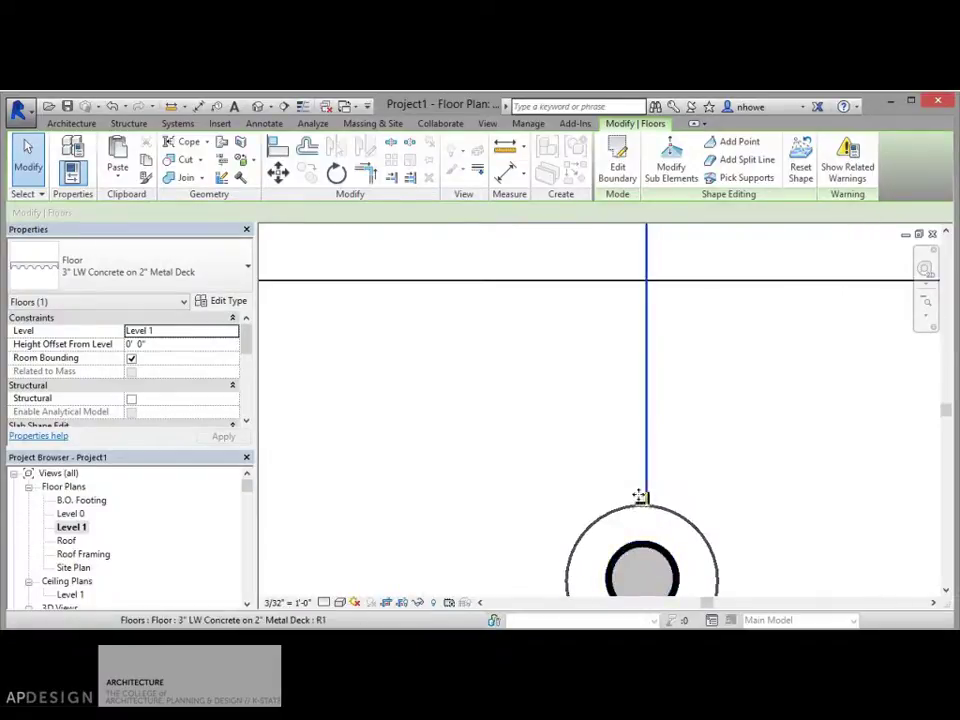
pyautogui.moveTo(633, 497); pyautogui.dragTo(643, 497)
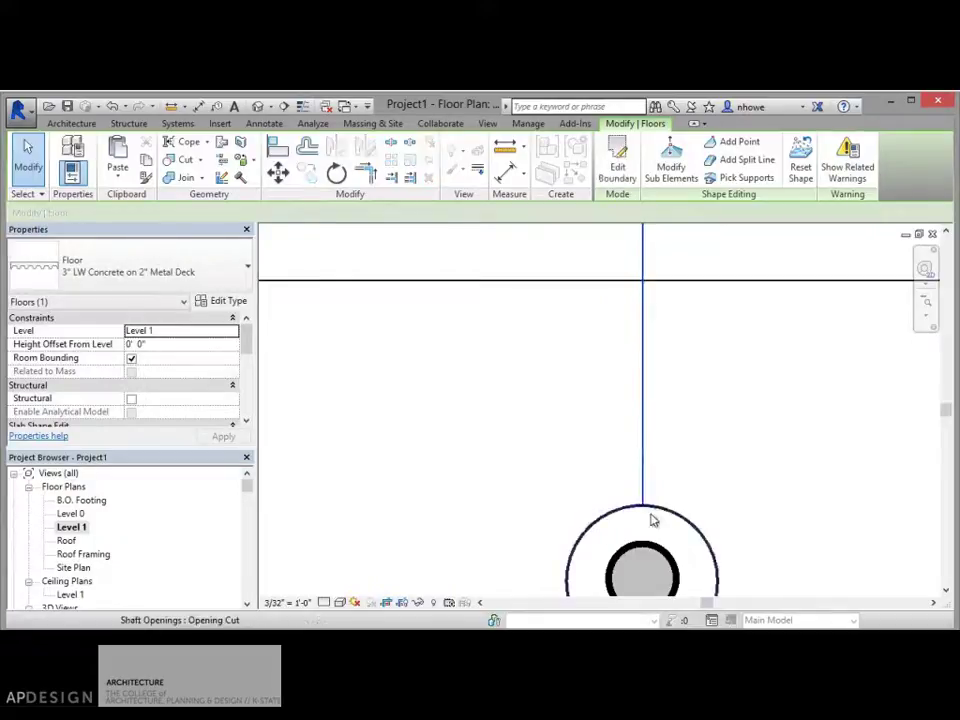
# Move the floor's horizontal pattern line down to the lower column nearest the outer wall.
pyautogui.scroll(-4, 652, 525)
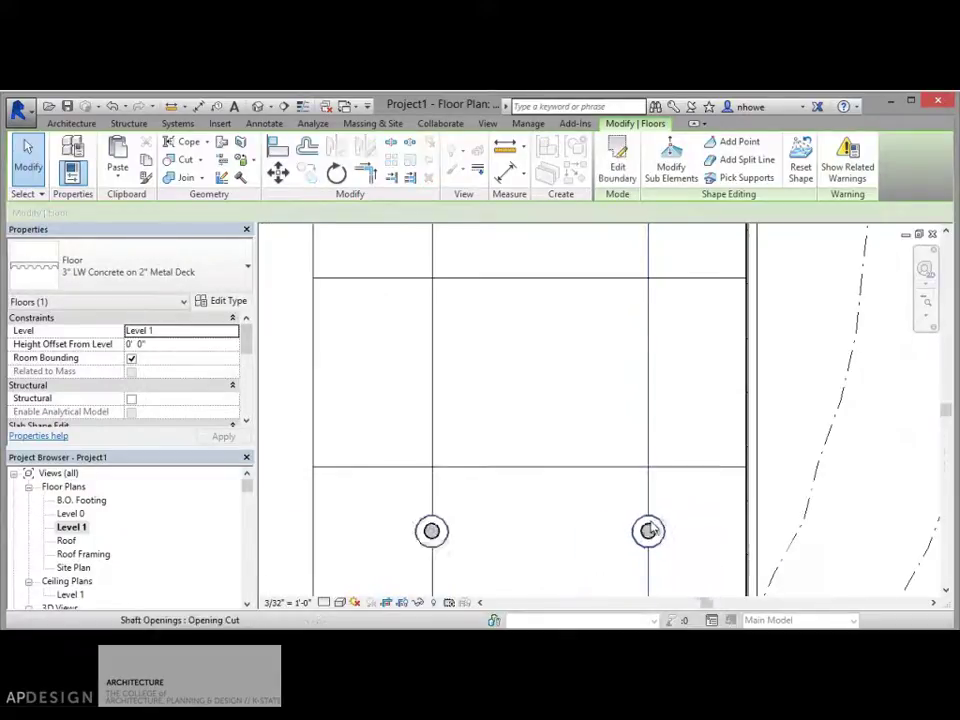
pyautogui.click(574, 468)
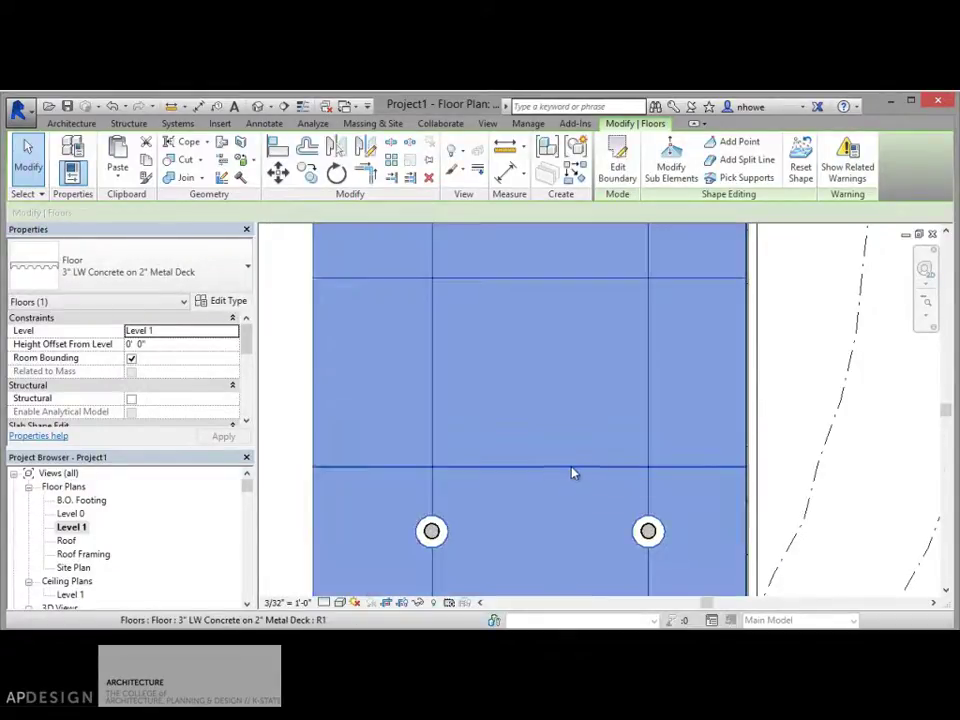
pyautogui.click(573, 468)
pyautogui.moveTo(568, 469); pyautogui.dragTo(681, 540)
pyautogui.scroll(5, 567, 535)
pyautogui.scroll(3, 699, 531)
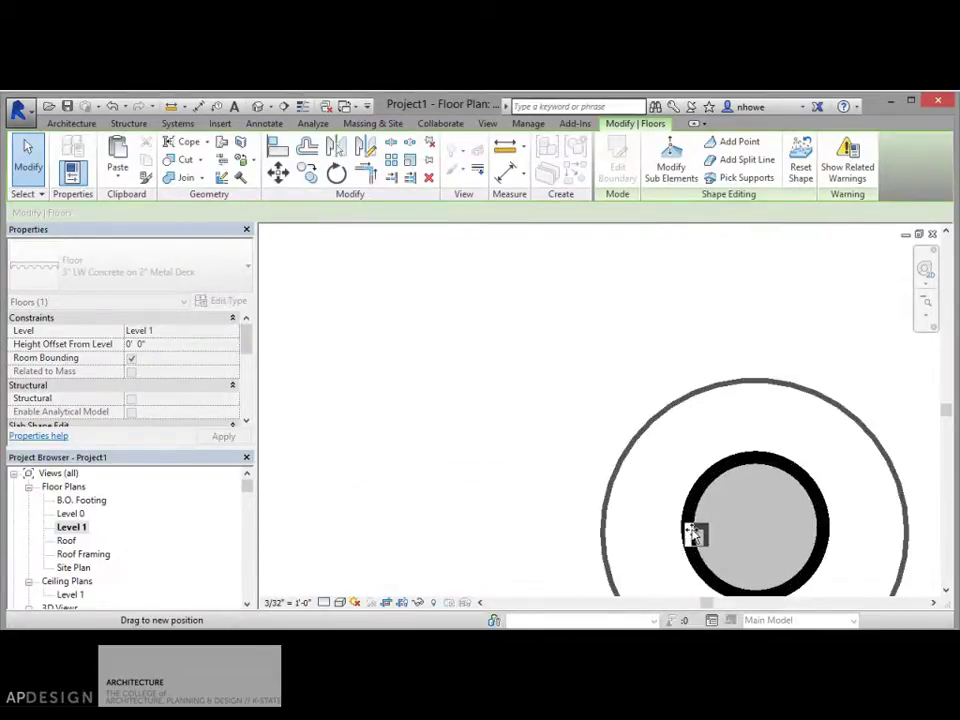
pyautogui.moveTo(692, 532); pyautogui.dragTo(692, 528)
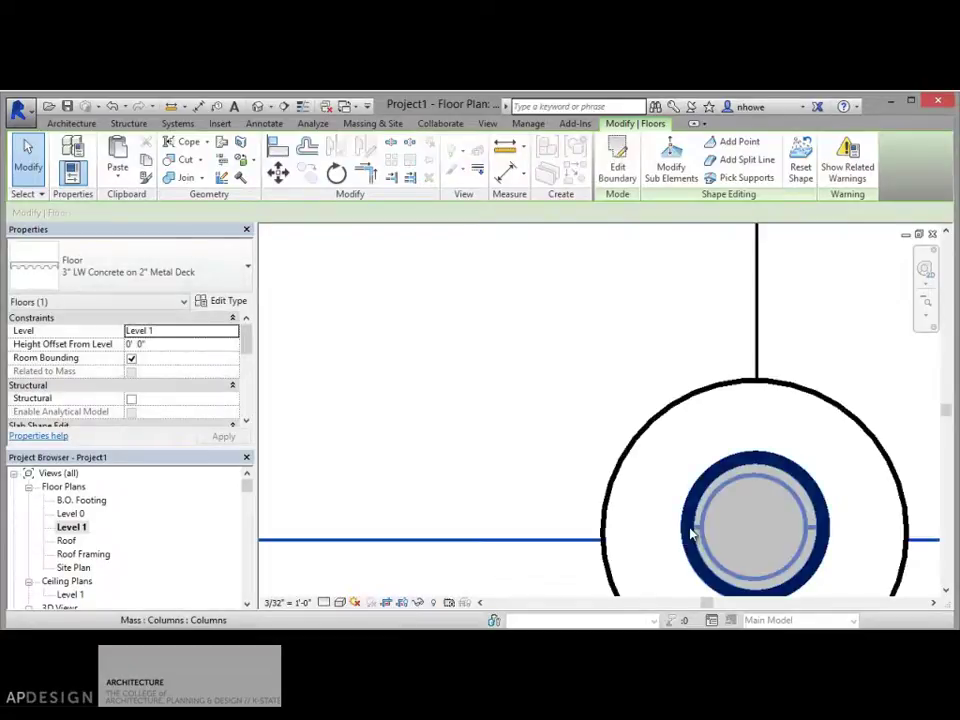
# Fine-tune the horizontal pattern line so it runs through that column's centre, and deselect the floor.
pyautogui.moveTo(588, 531)
pyautogui.mouseDown()
pyautogui.moveTo(596, 505)
pyautogui.moveTo(615, 530)
pyautogui.moveTo(576, 463)
pyautogui.moveTo(576, 362)
pyautogui.moveTo(594, 517)
pyautogui.moveTo(585, 536)
pyautogui.mouseUp()
pyautogui.click(584, 540)
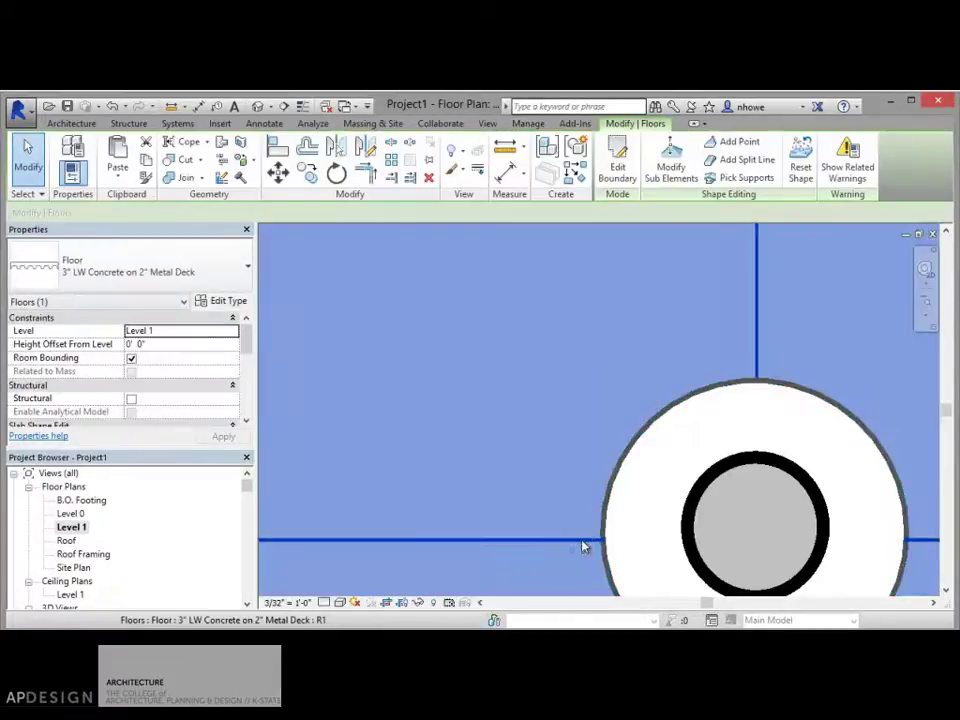
pyautogui.click(584, 546)
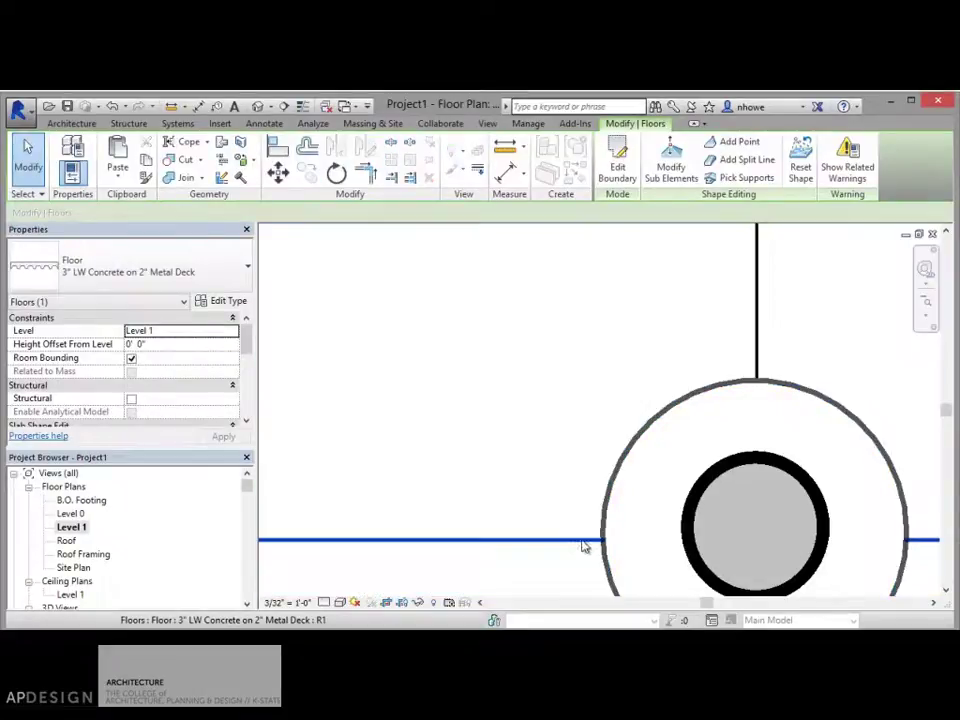
pyautogui.moveTo(588, 518)
pyautogui.mouseDown()
pyautogui.moveTo(581, 399)
pyautogui.moveTo(585, 509)
pyautogui.mouseUp()
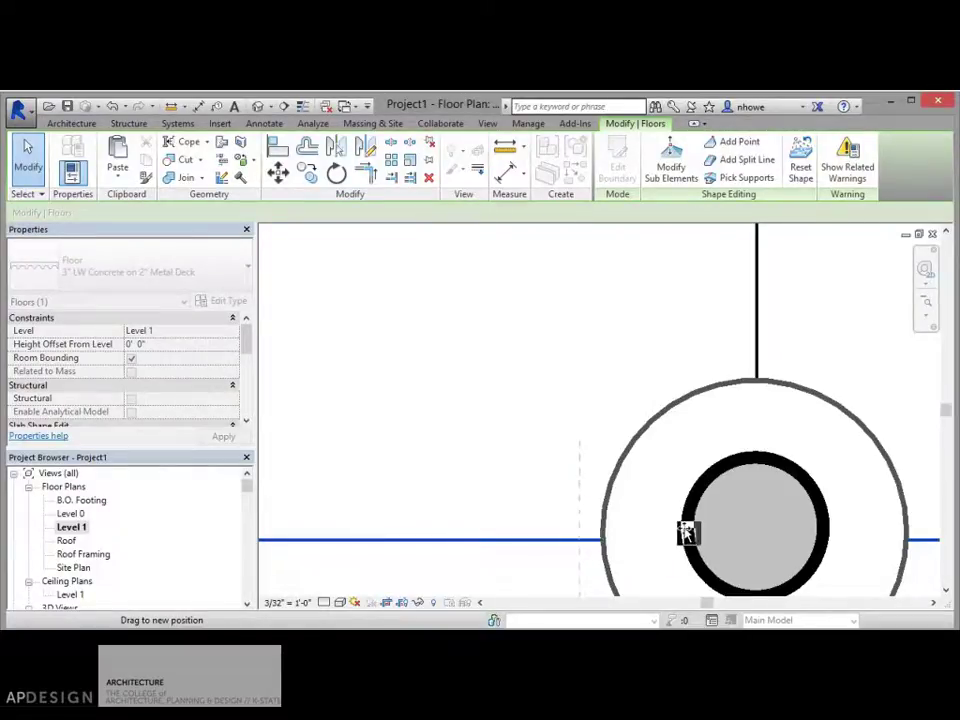
pyautogui.moveTo(686, 532); pyautogui.dragTo(686, 530)
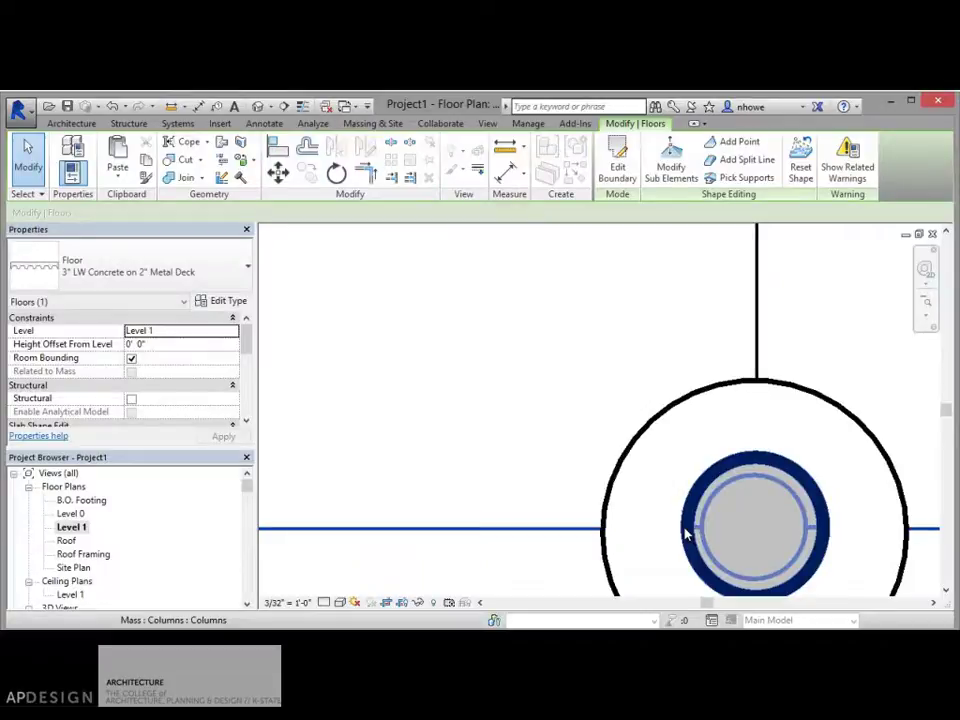
pyautogui.click(521, 483)
# Check the aligned pattern on the Level 1 plan and open 3D View 2 to inspect the floor in perspective.
pyautogui.scroll(-5, 521, 483)
pyautogui.scroll(-3, 521, 484)
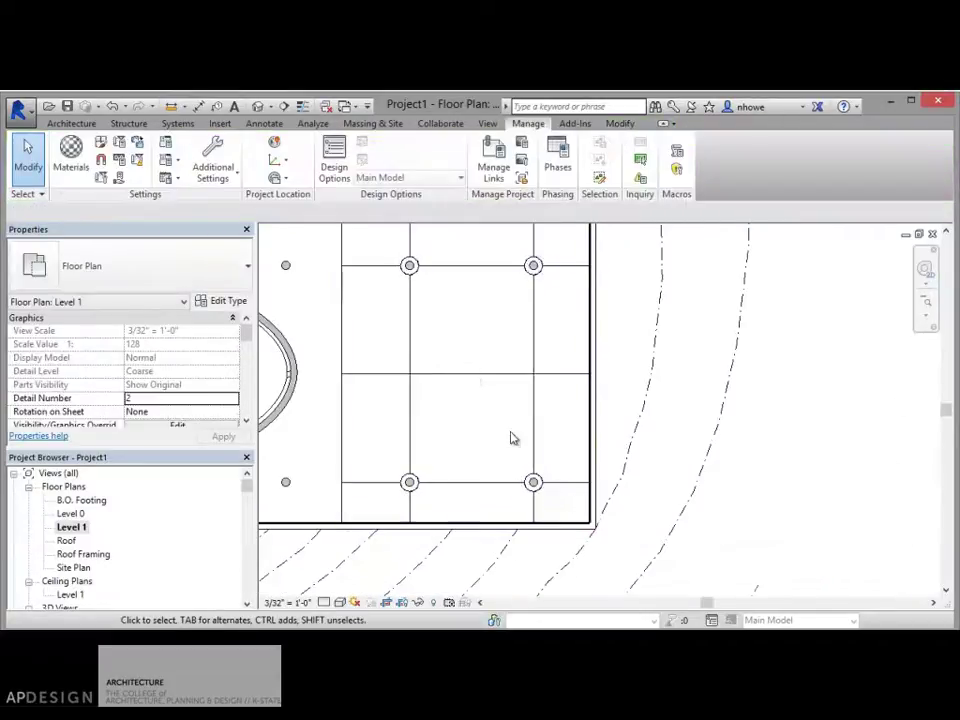
pyautogui.scroll(-4, 471, 437)
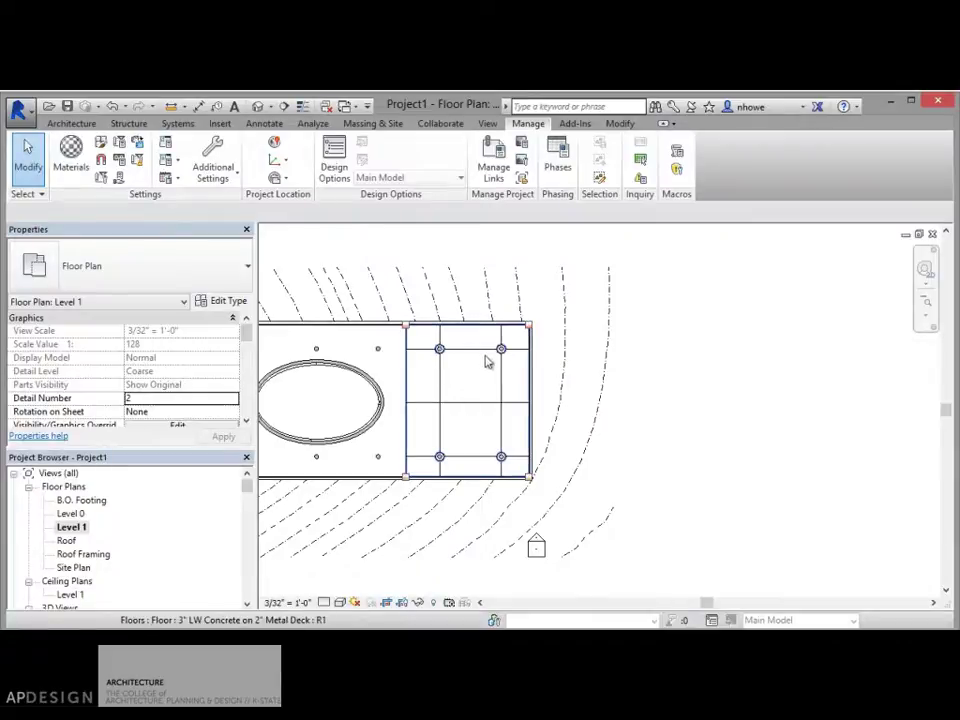
pyautogui.scroll(2, 437, 459)
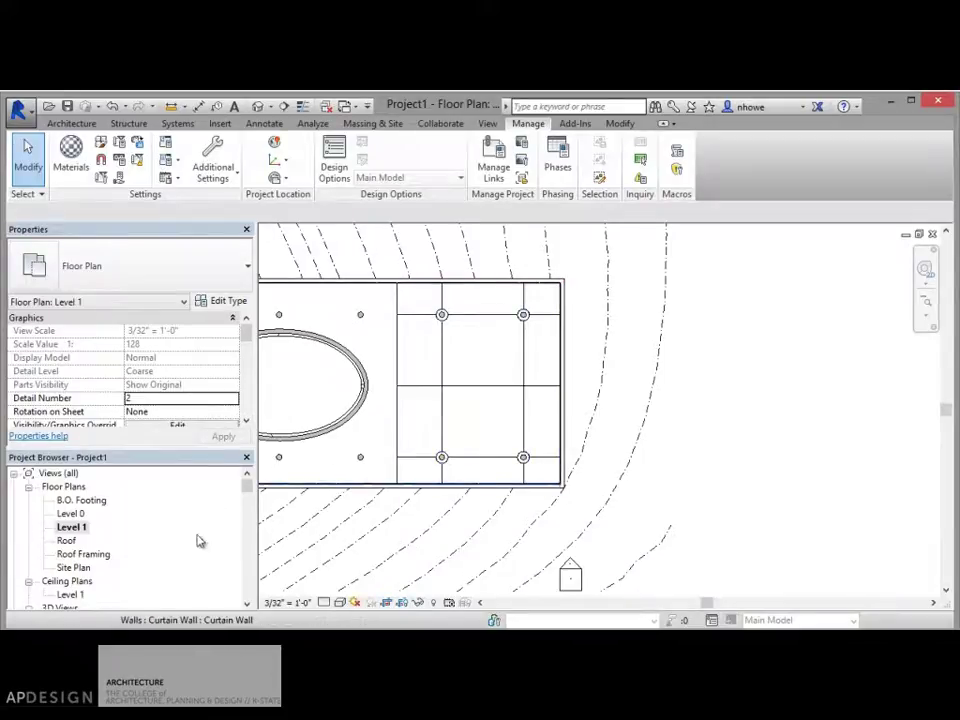
pyautogui.moveTo(246, 486); pyautogui.dragTo(246, 494)
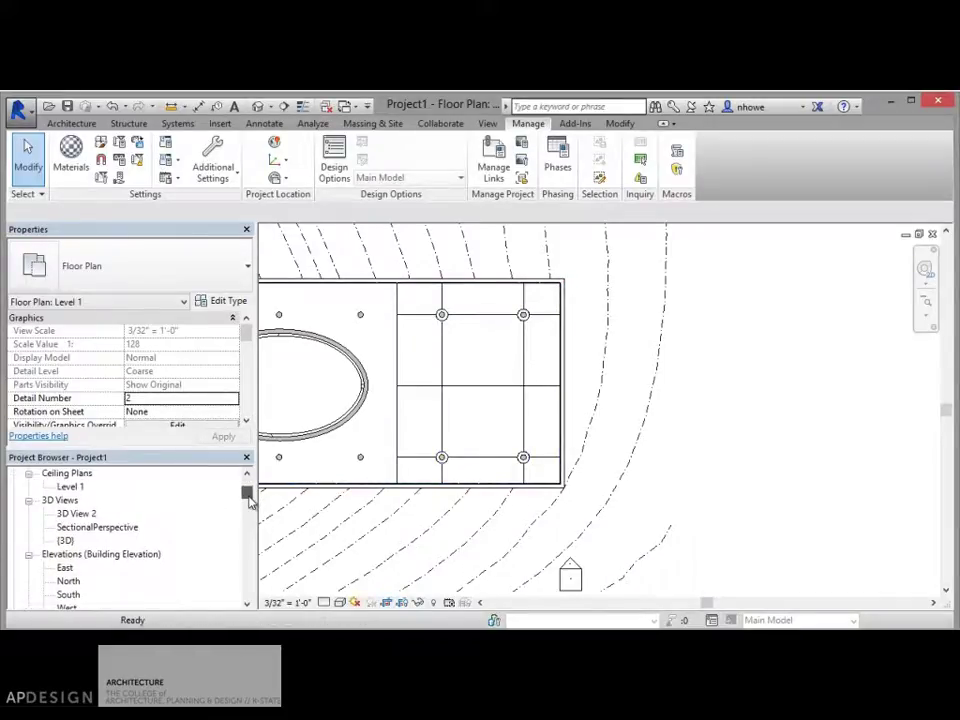
pyautogui.click(76, 515)
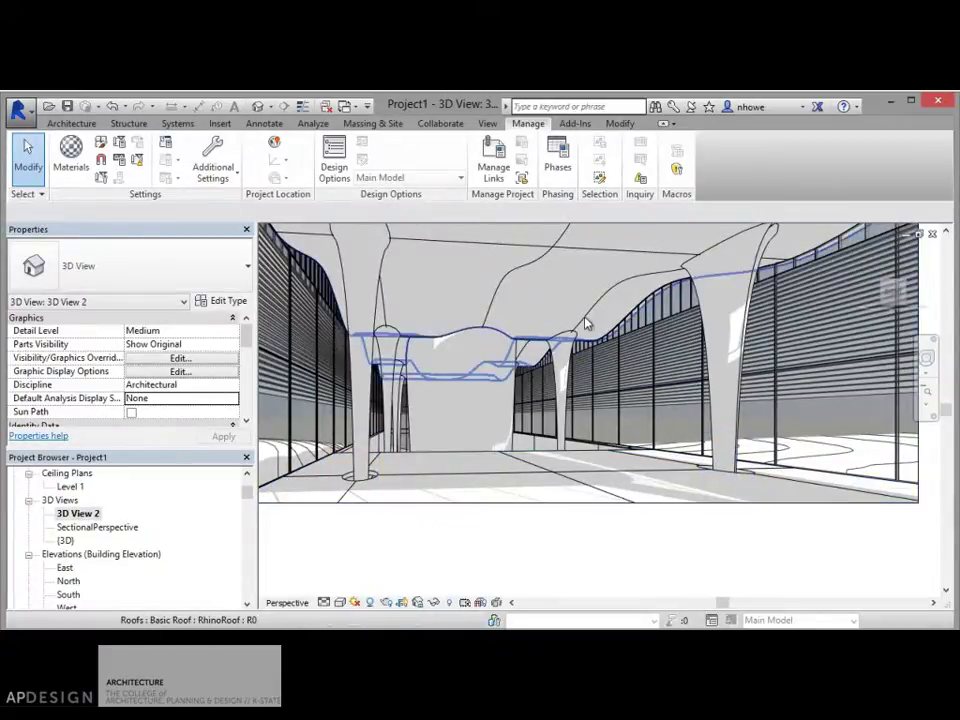
pyautogui.scroll(-3, 586, 323)
pyautogui.moveTo(544, 491)
pyautogui.mouseDown(button='middle')
pyautogui.moveTo(553, 501)
pyautogui.moveTo(552, 556)
pyautogui.mouseUp(button='middle')
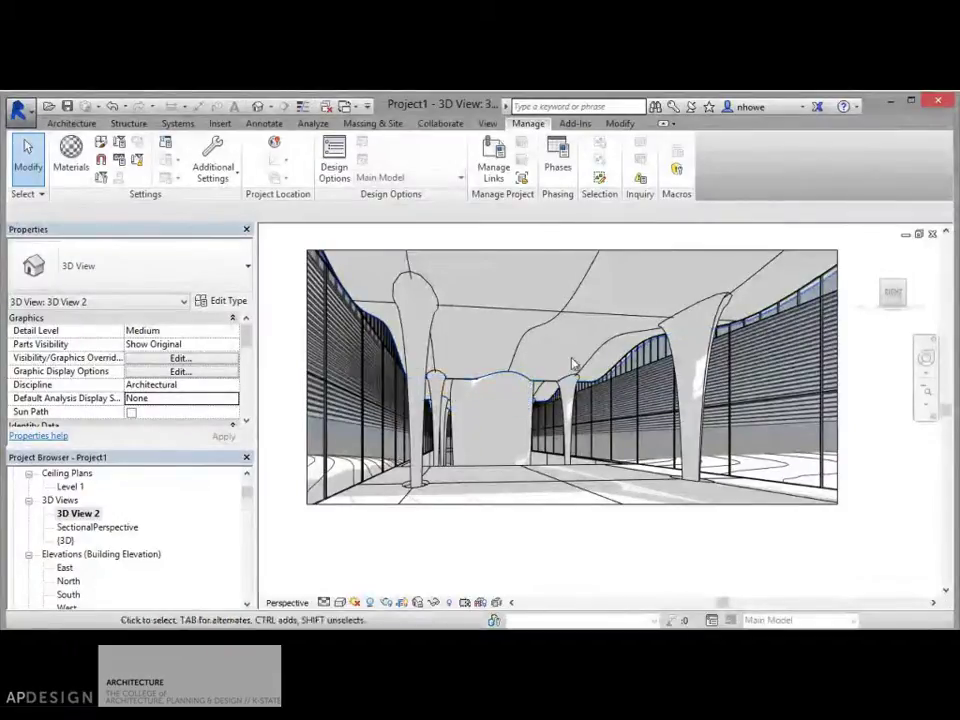
pyautogui.scroll(2, 438, 289)
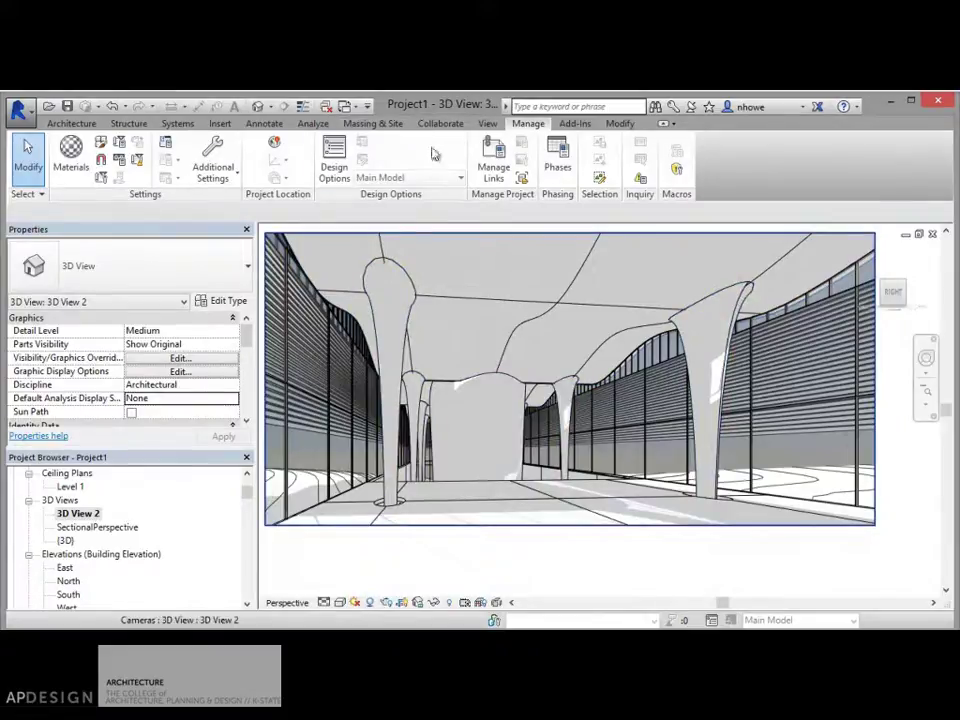
# Use the Linework tool with the <Invisible lines> style on the column edges in 3D View 2.
pyautogui.click(485, 124)
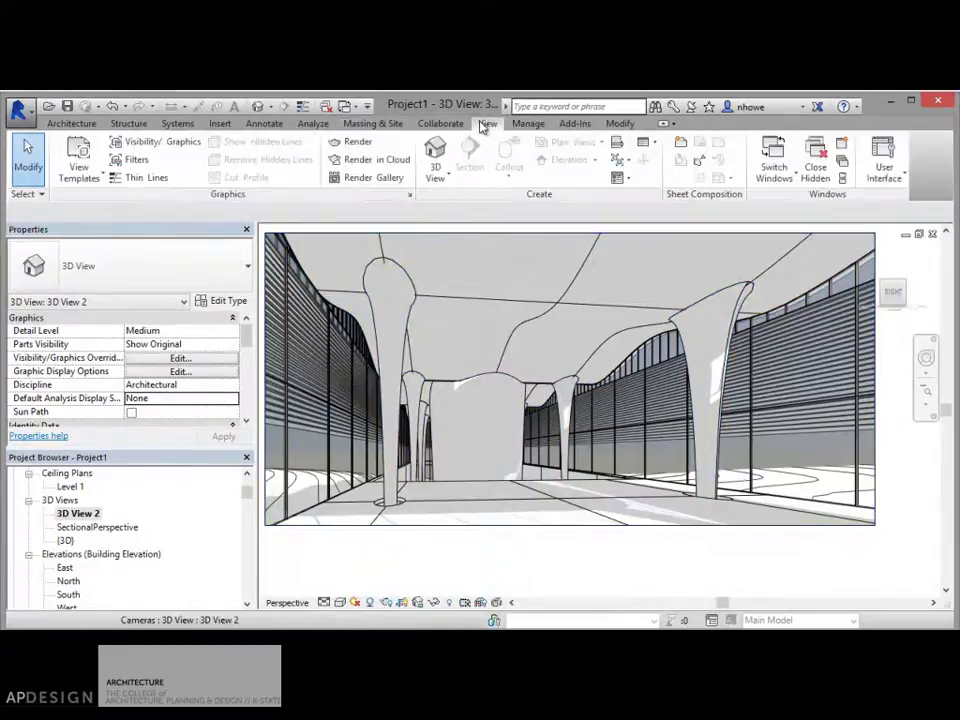
pyautogui.click(78, 123)
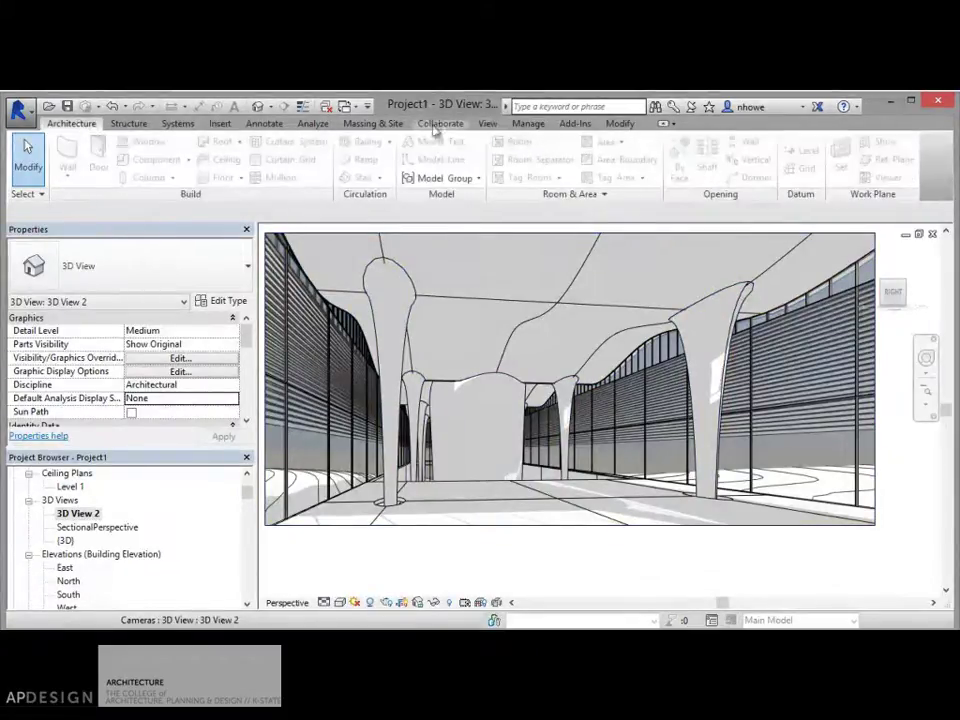
pyautogui.click(618, 124)
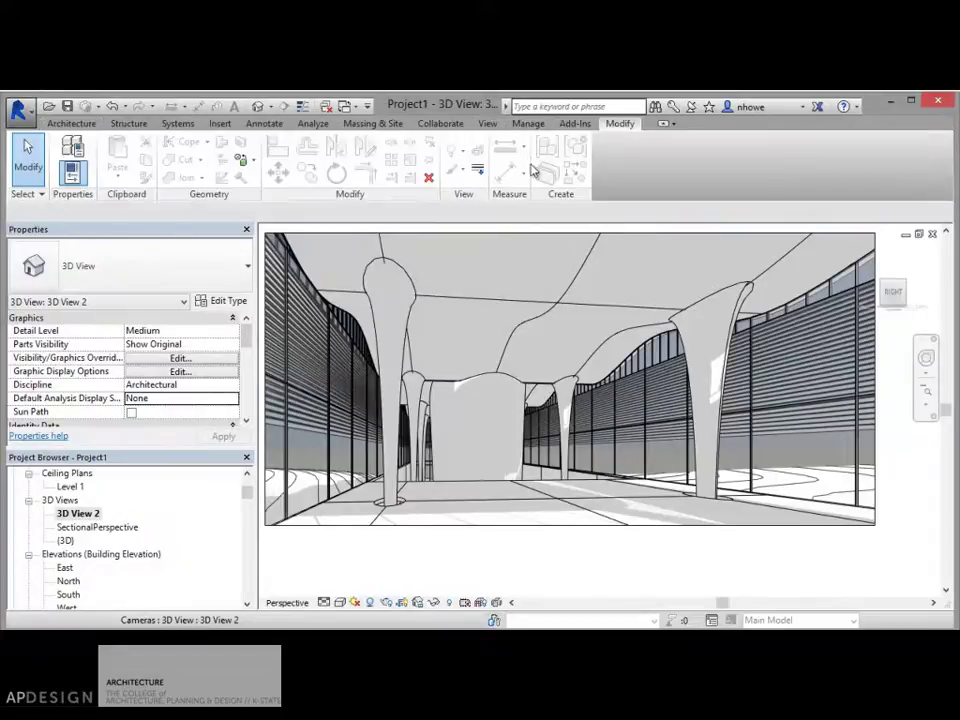
pyautogui.click(477, 172)
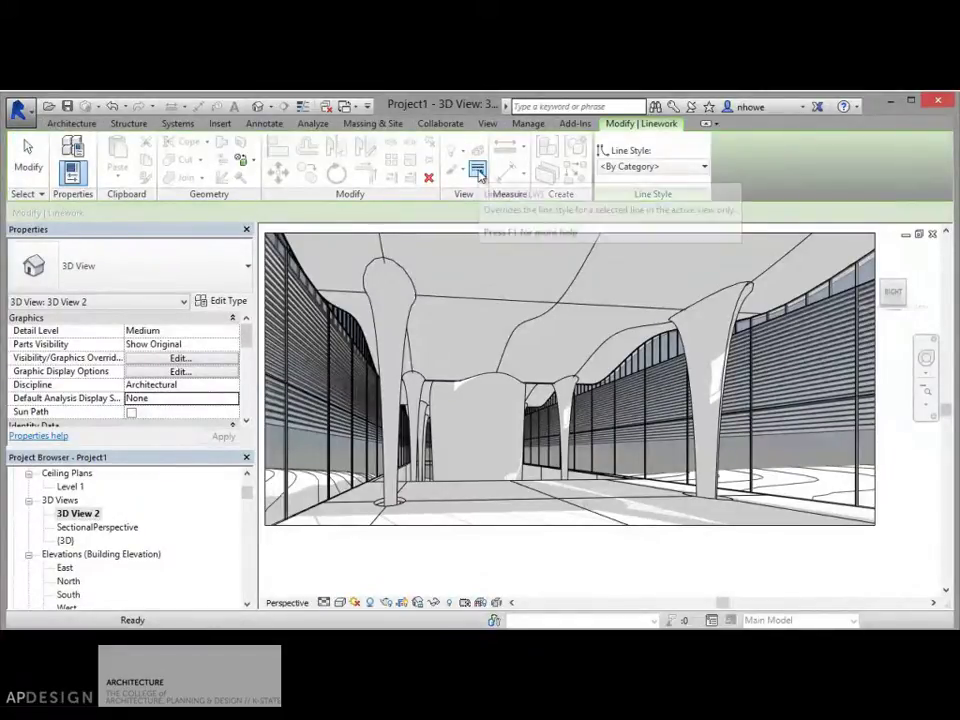
pyautogui.click(636, 166)
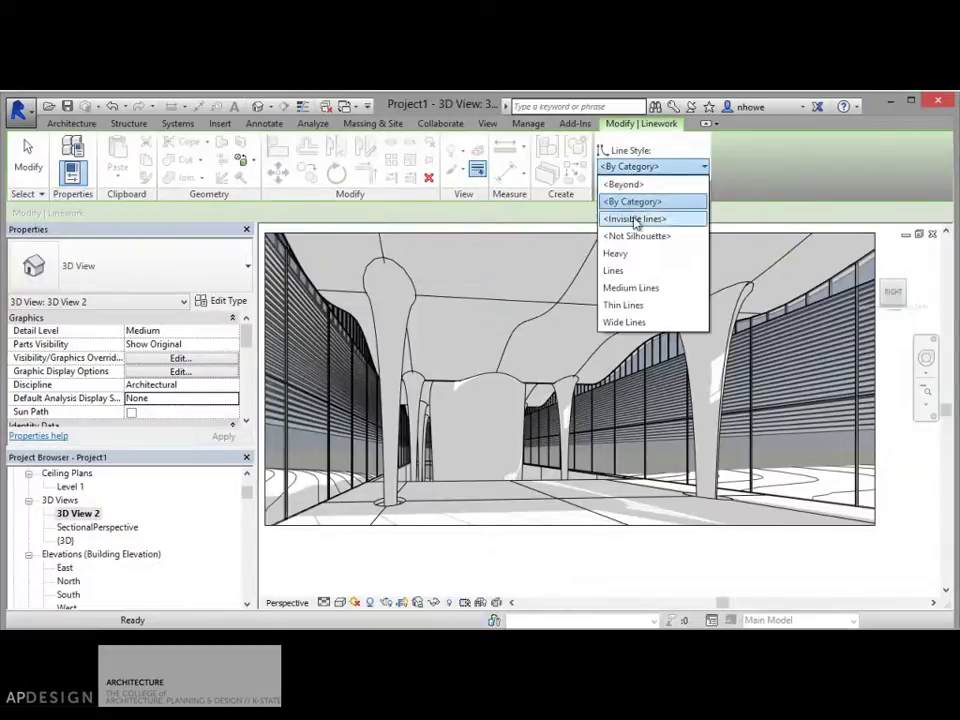
pyautogui.click(640, 219)
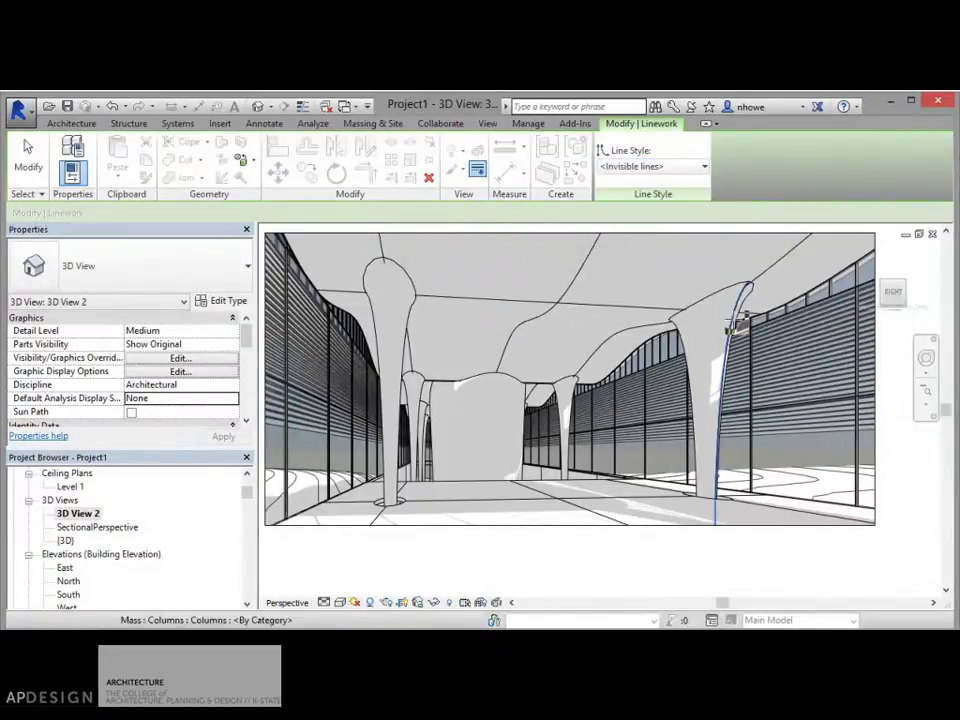
pyautogui.click(736, 322)
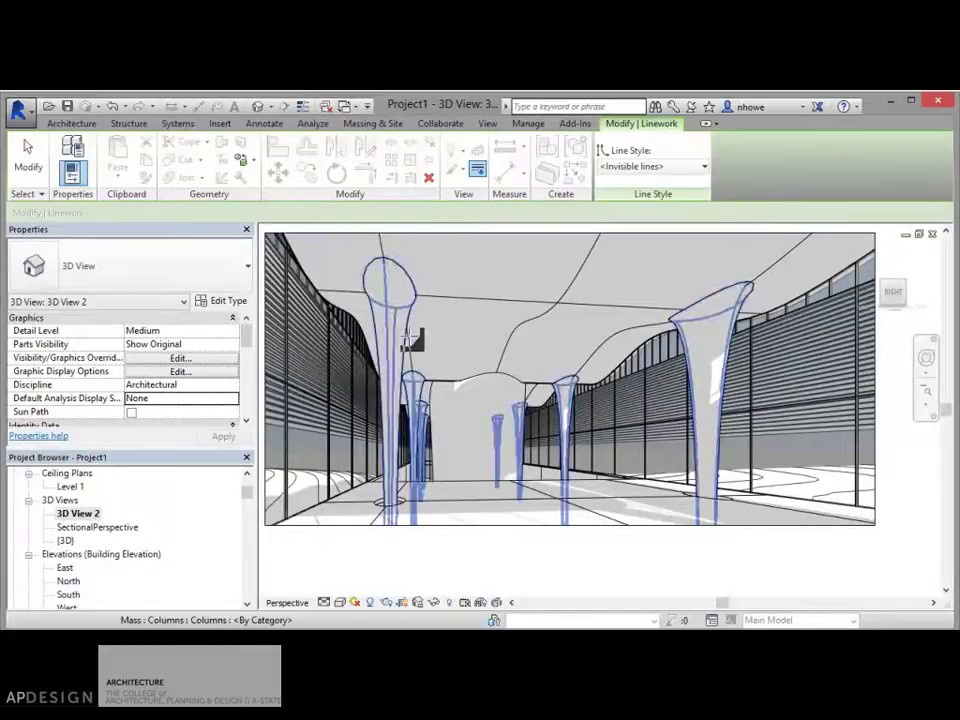
pyautogui.click(390, 263)
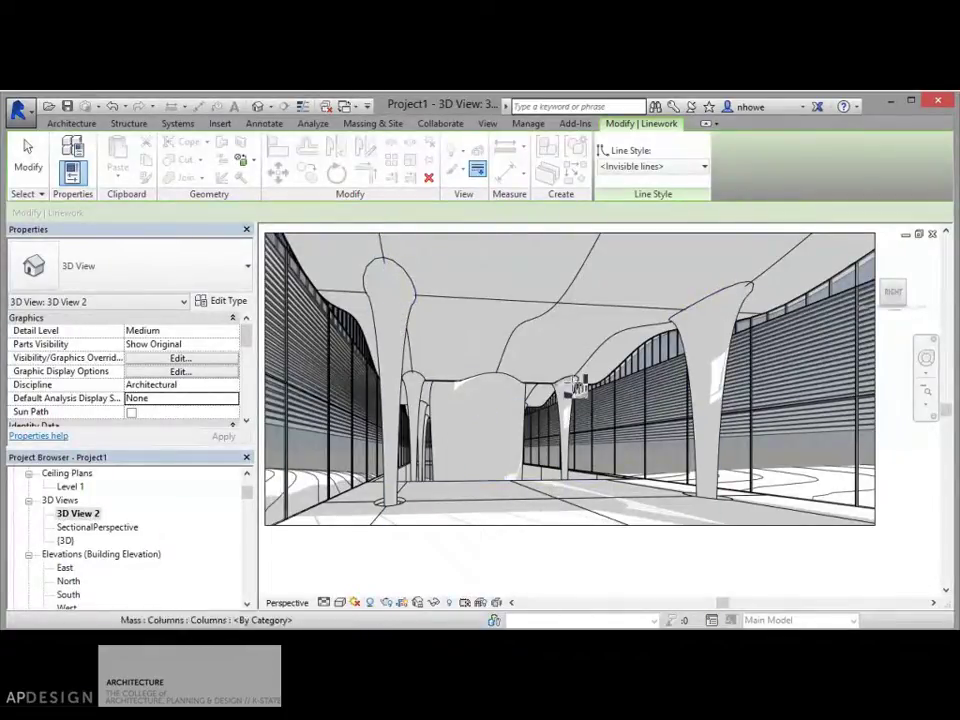
pyautogui.click(390, 340)
pyautogui.press('Escape')
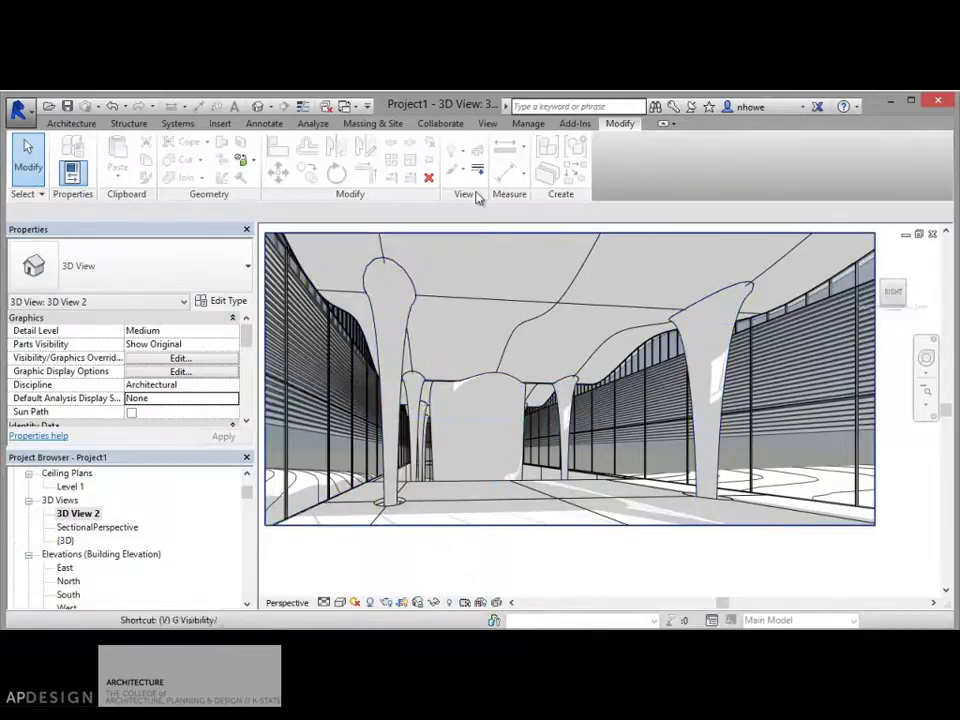
# Open the material assigned to layer 0 of Columns.sat from the imported objects' object styles.
pyautogui.press('g')
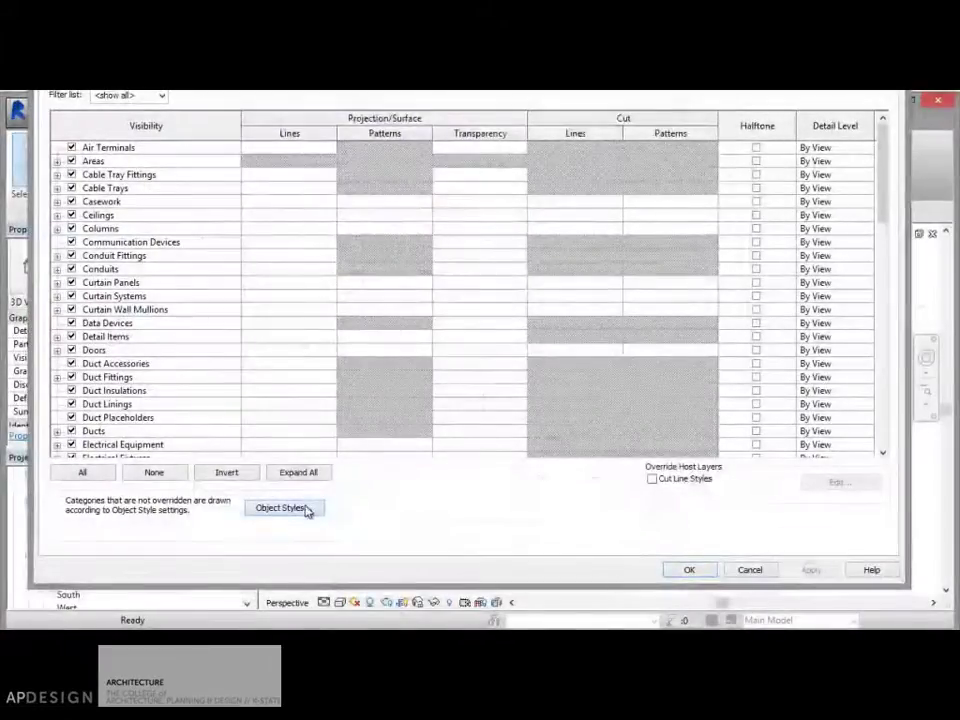
pyautogui.click(307, 510)
pyautogui.click(451, 134)
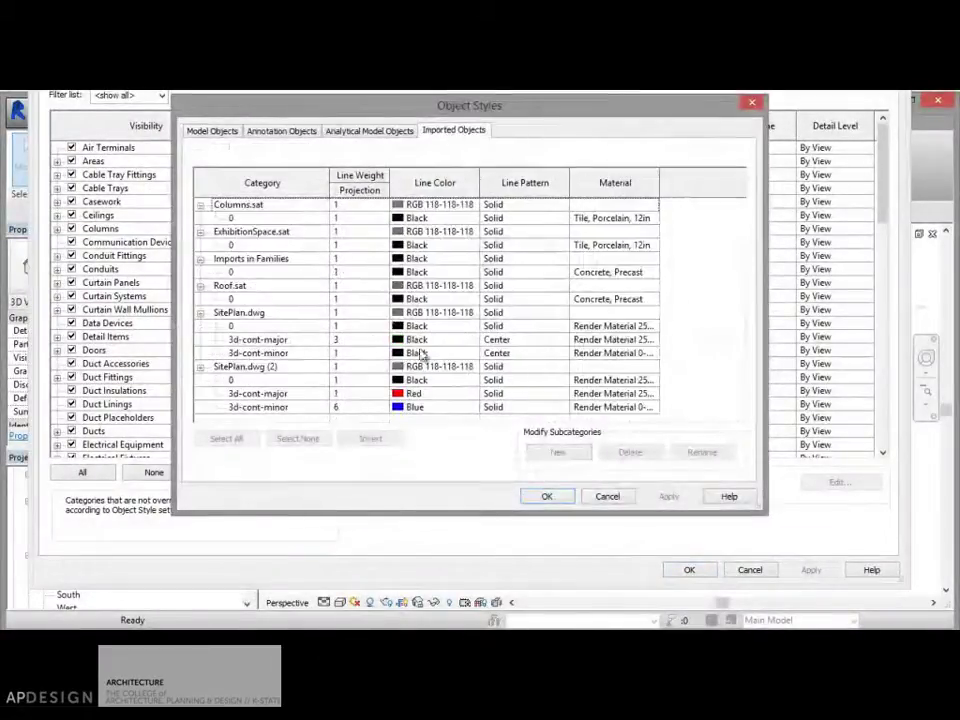
pyautogui.click(650, 250)
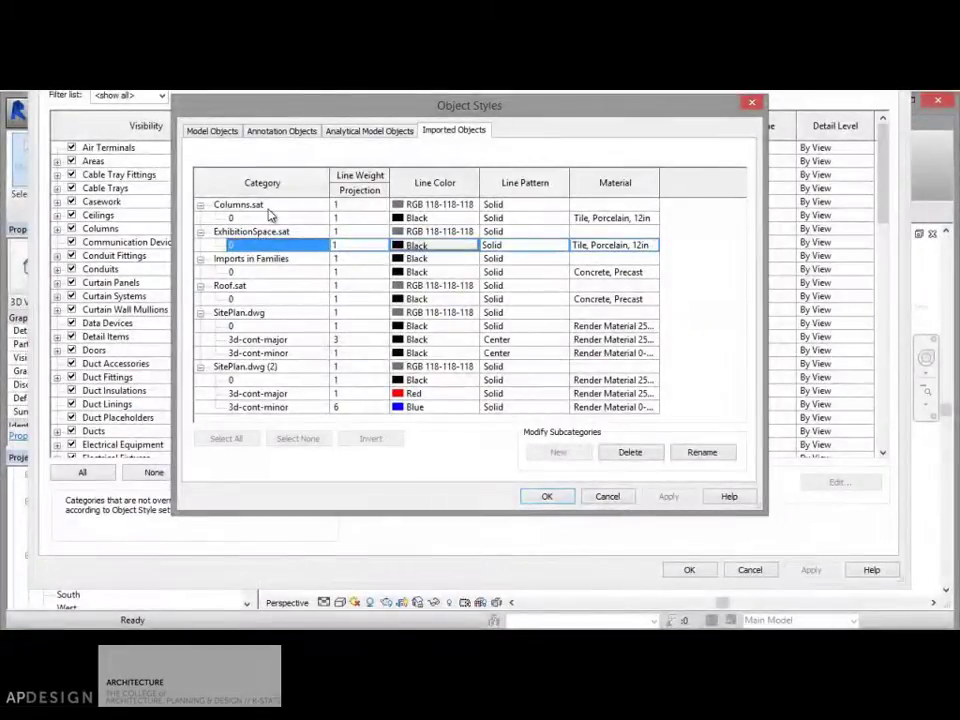
pyautogui.click(642, 220)
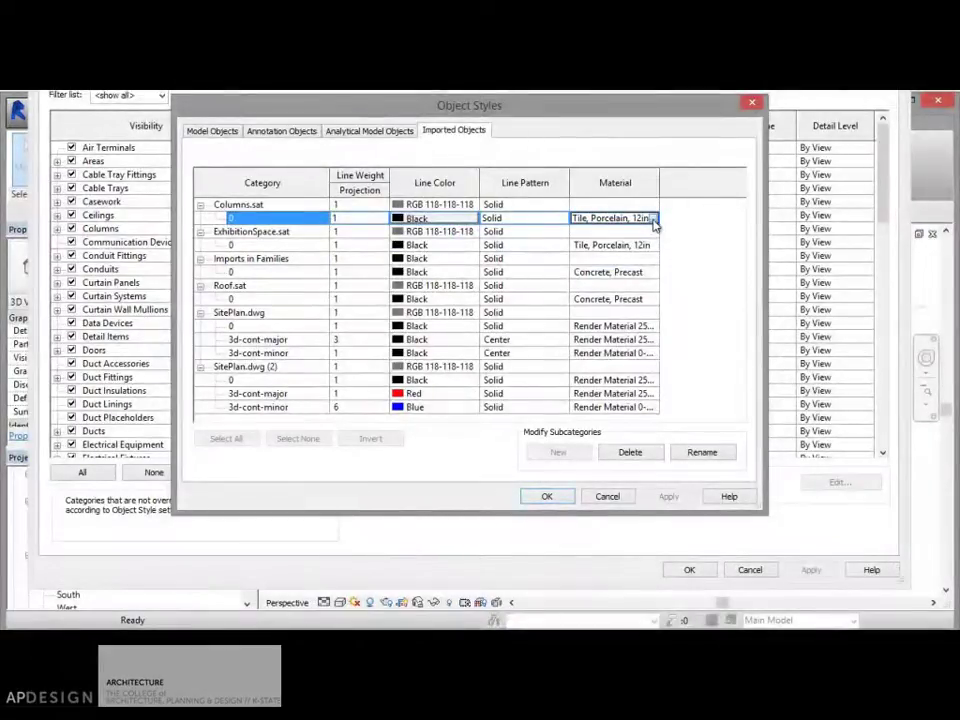
pyautogui.click(650, 218)
pyautogui.click(652, 219)
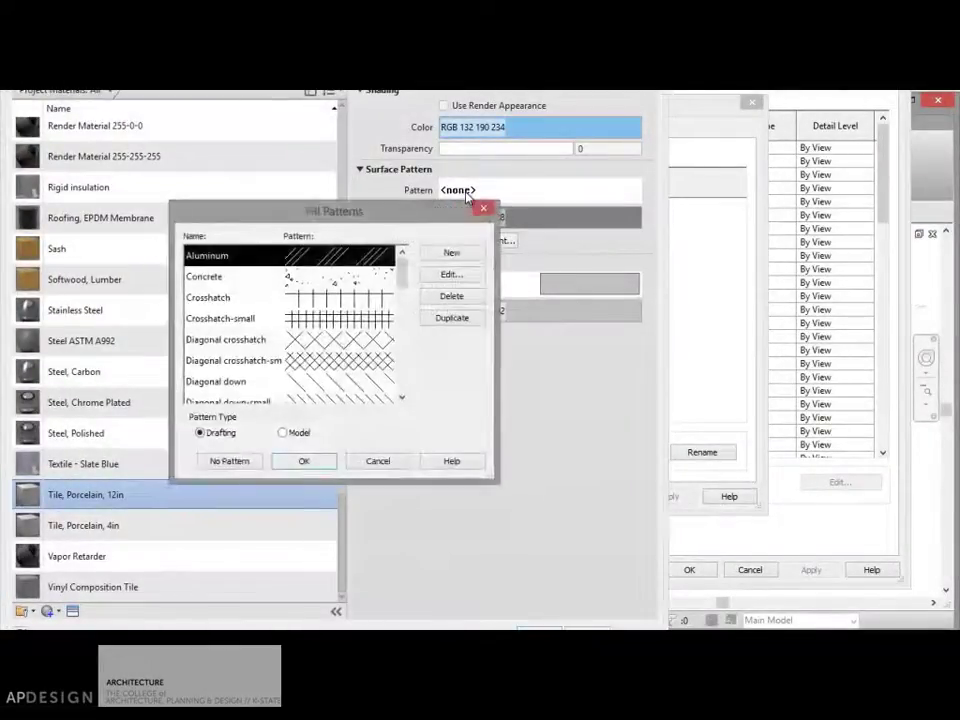
# Assign the 12" Tile model pattern as the surface pattern of the Tile, Porcelain, 12in material and accept the material change.
pyautogui.click(296, 433)
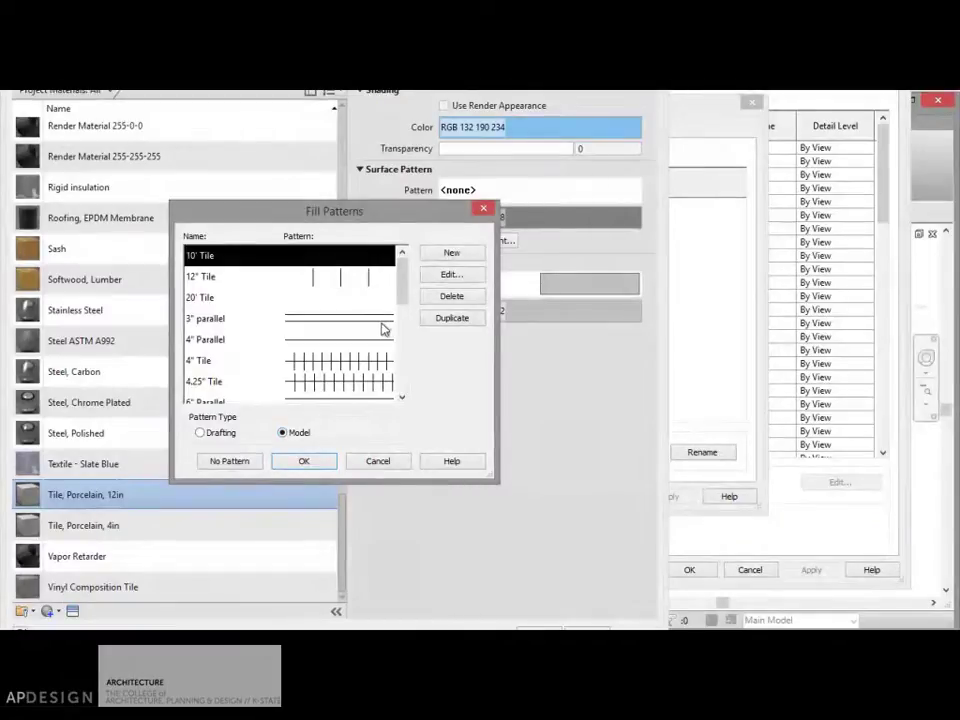
pyautogui.moveTo(401, 296); pyautogui.dragTo(401, 300)
pyautogui.click(332, 279)
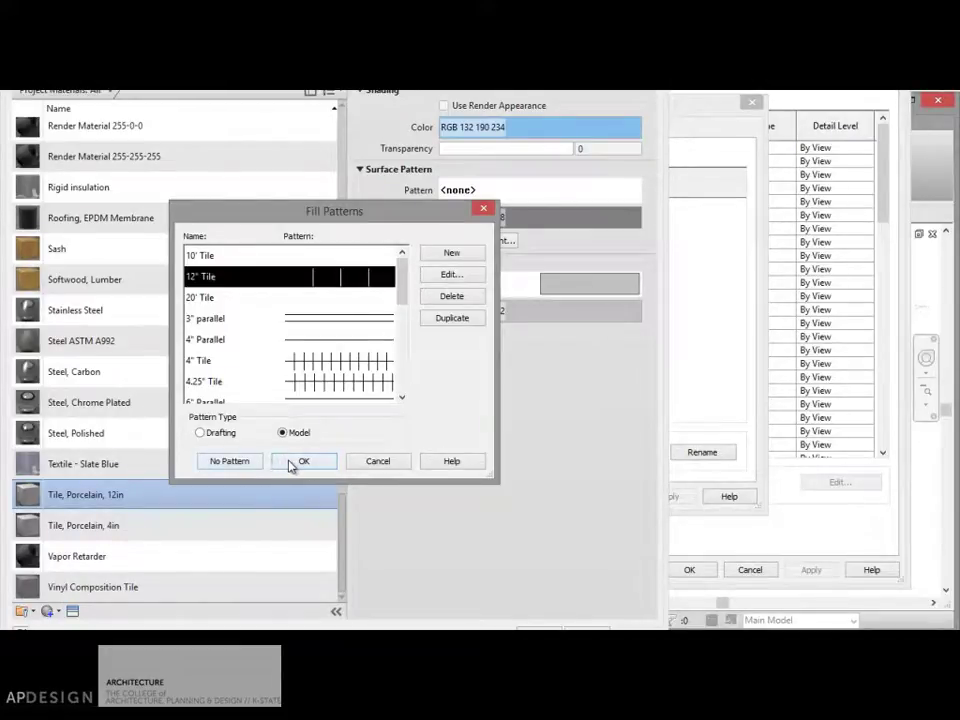
pyautogui.click(448, 274)
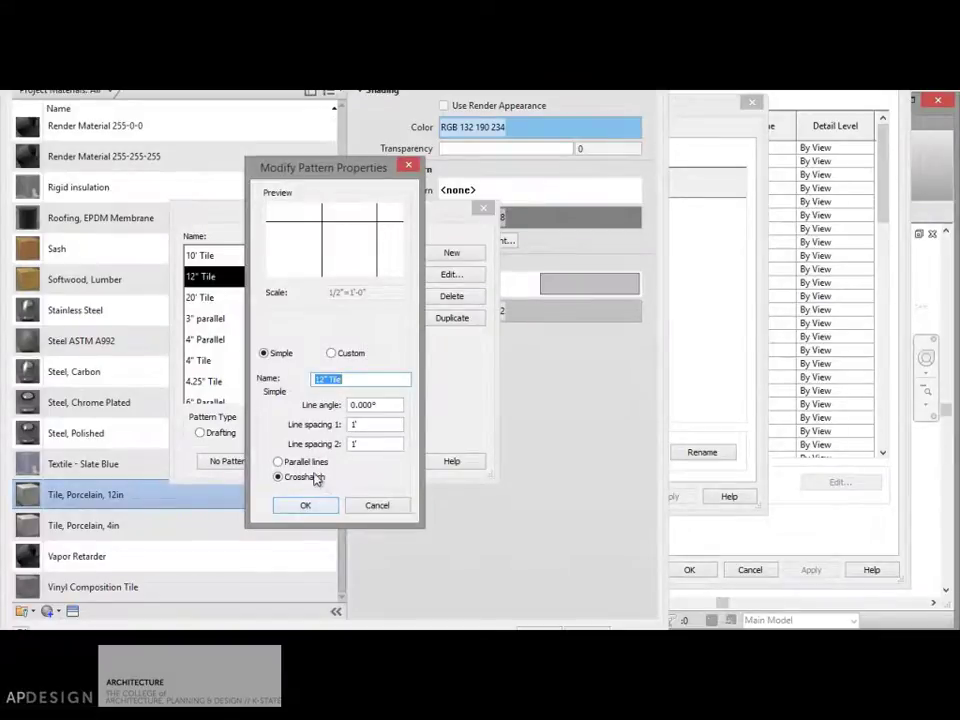
pyautogui.click(326, 505)
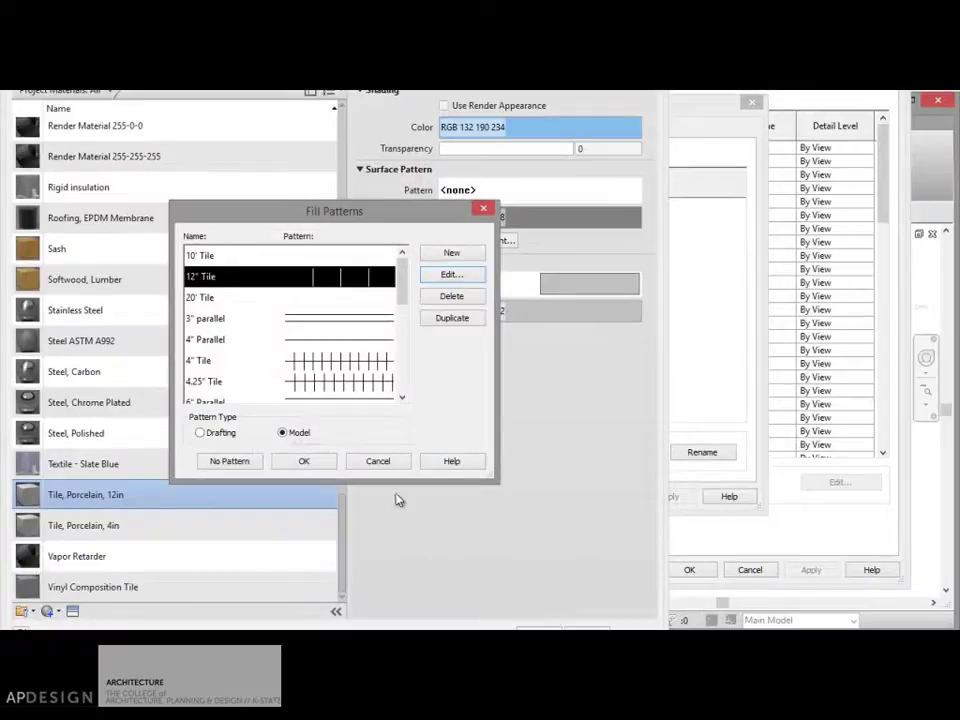
pyautogui.click(318, 463)
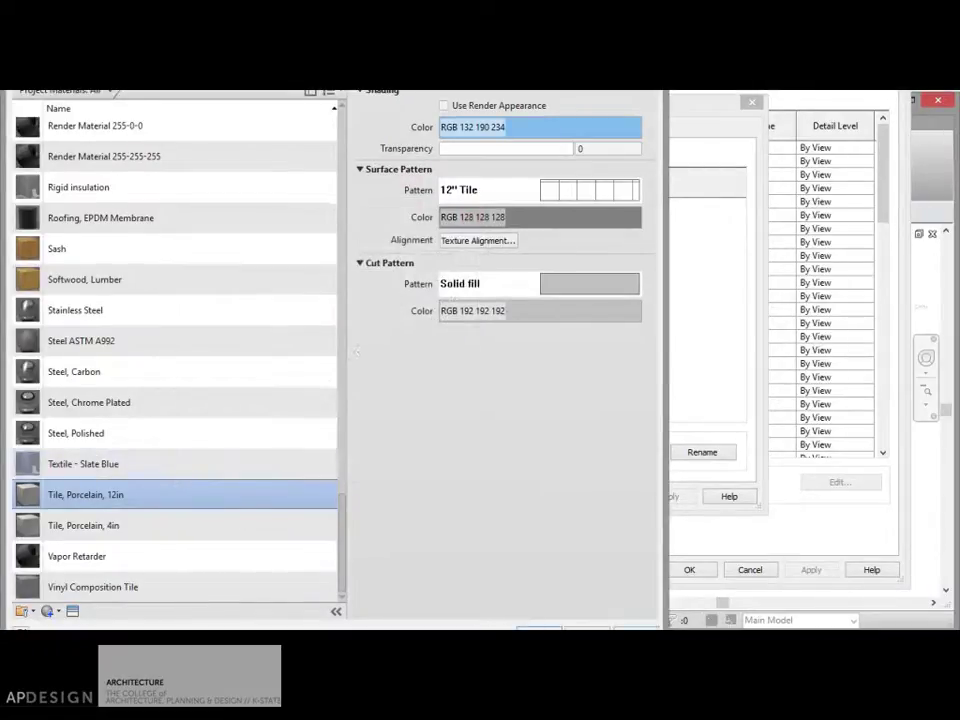
pyautogui.click(538, 628)
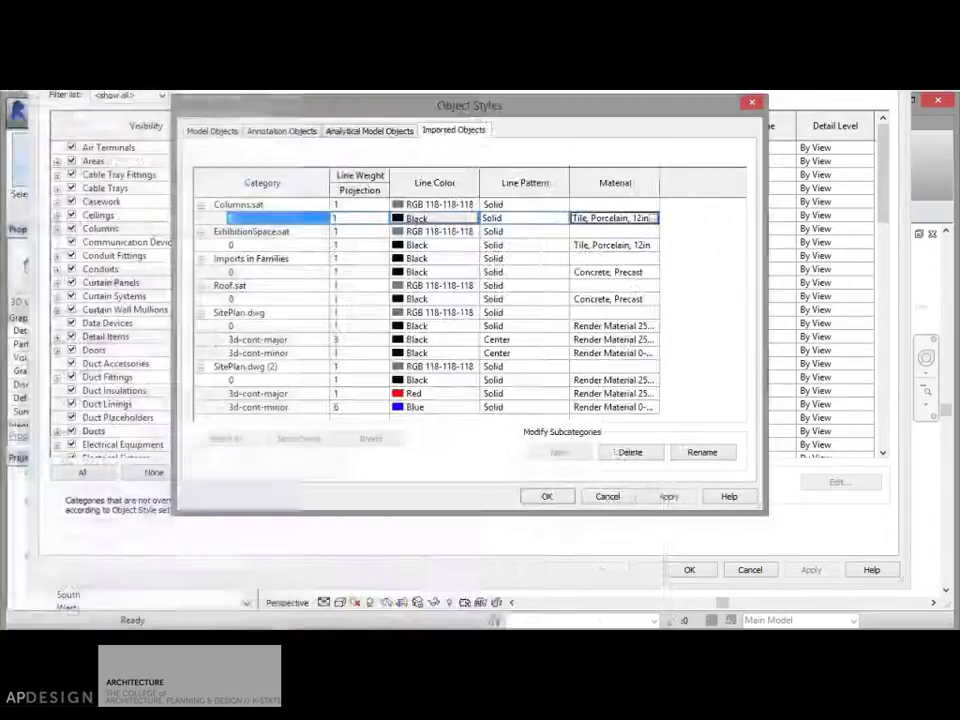
# Accept the imported object styles and the view's visibility/graphics overrides to apply the tile material to the columns.
pyautogui.click(553, 497)
pyautogui.click(690, 570)
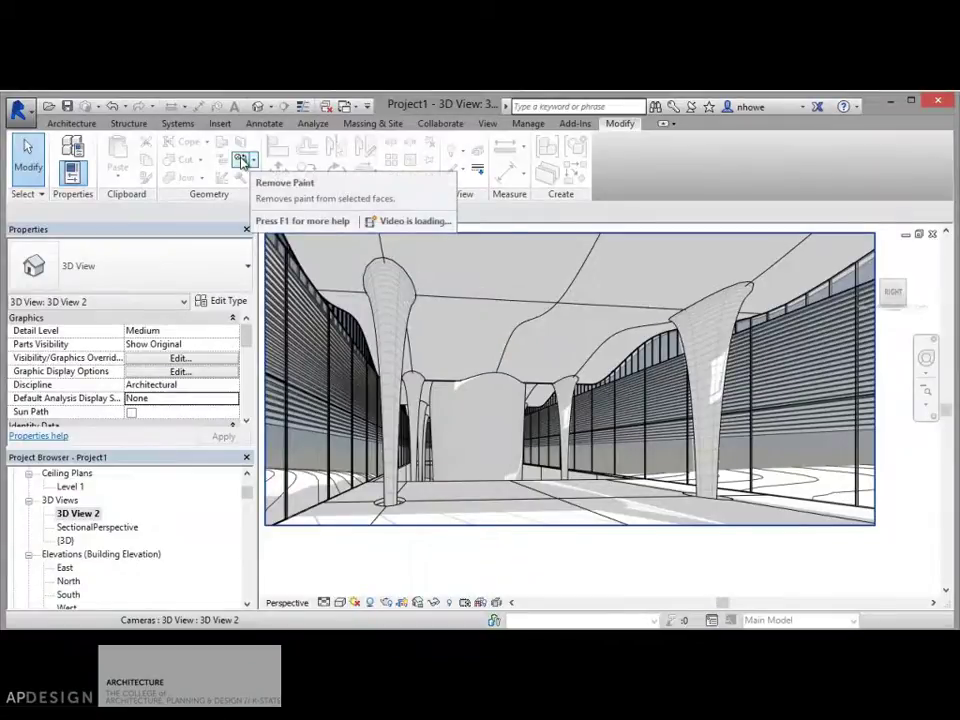
# Use the Paint tool to apply the Tile, Porcelain, 12in material to the faces of the left foreground column, and finish painting.
pyautogui.click(243, 163)
pyautogui.click(252, 162)
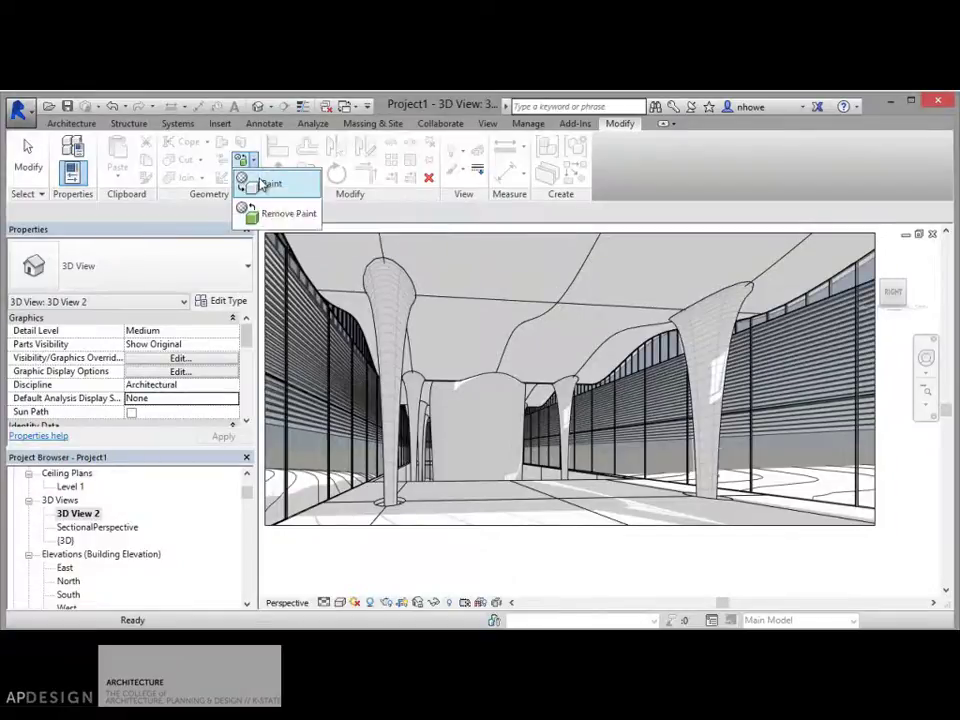
pyautogui.click(262, 184)
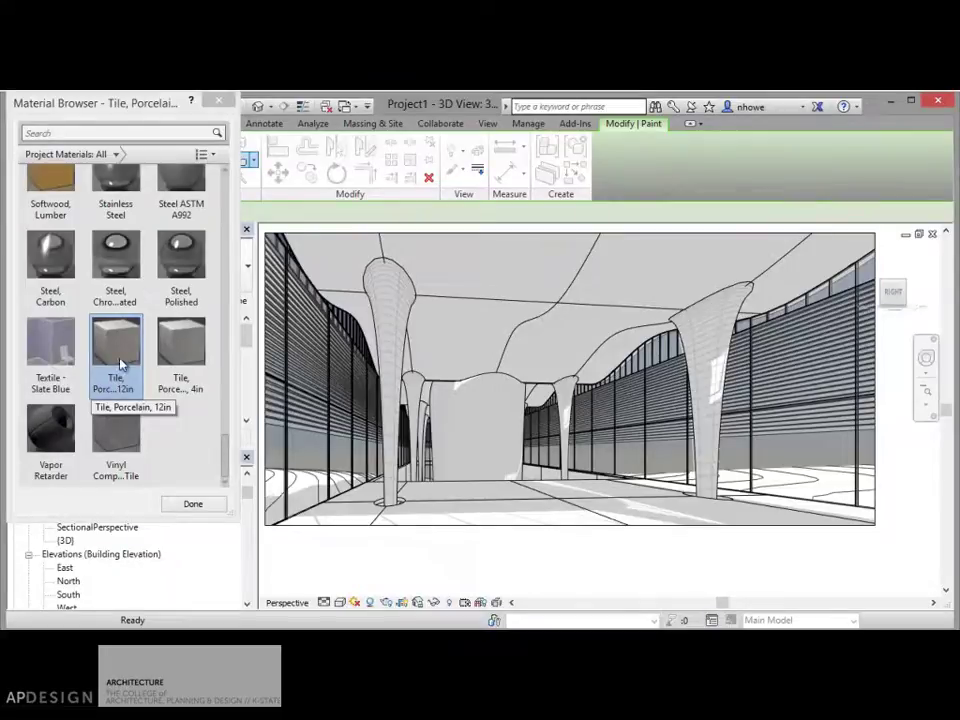
pyautogui.click(390, 328)
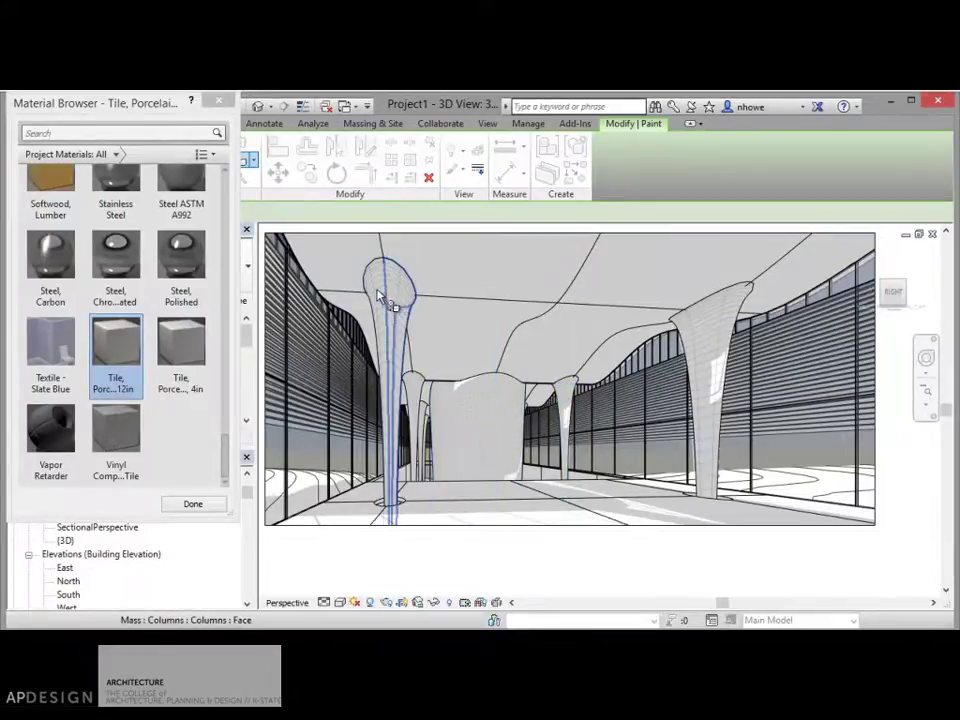
pyautogui.click(405, 300)
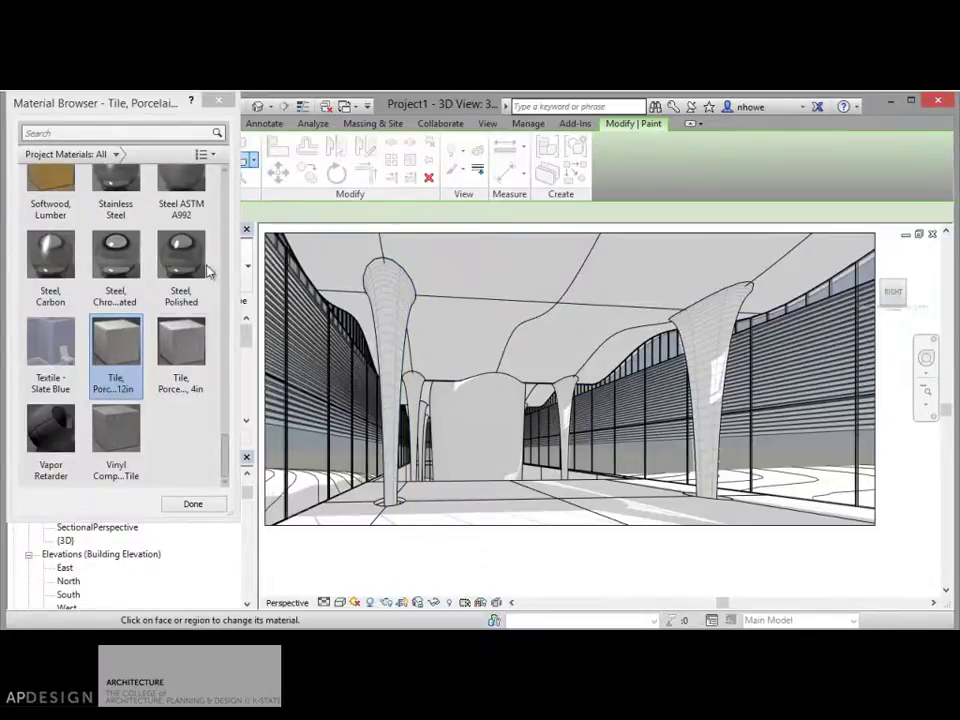
pyautogui.click(220, 101)
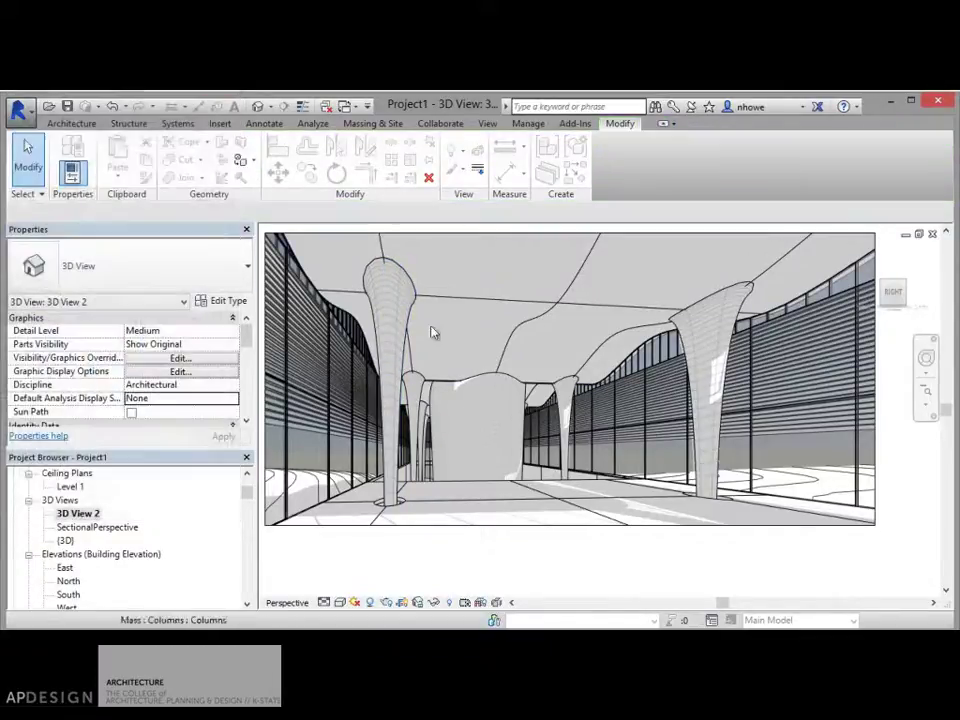
# Turn off shadows in 3D View 2.
pyautogui.click(372, 606)
pyautogui.click(372, 606)
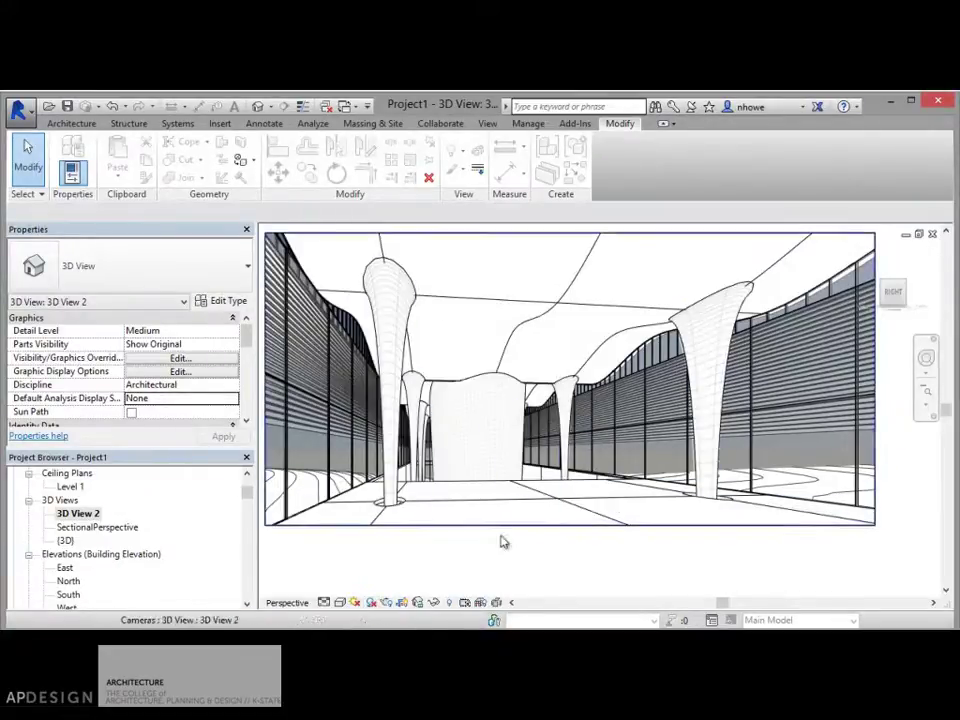